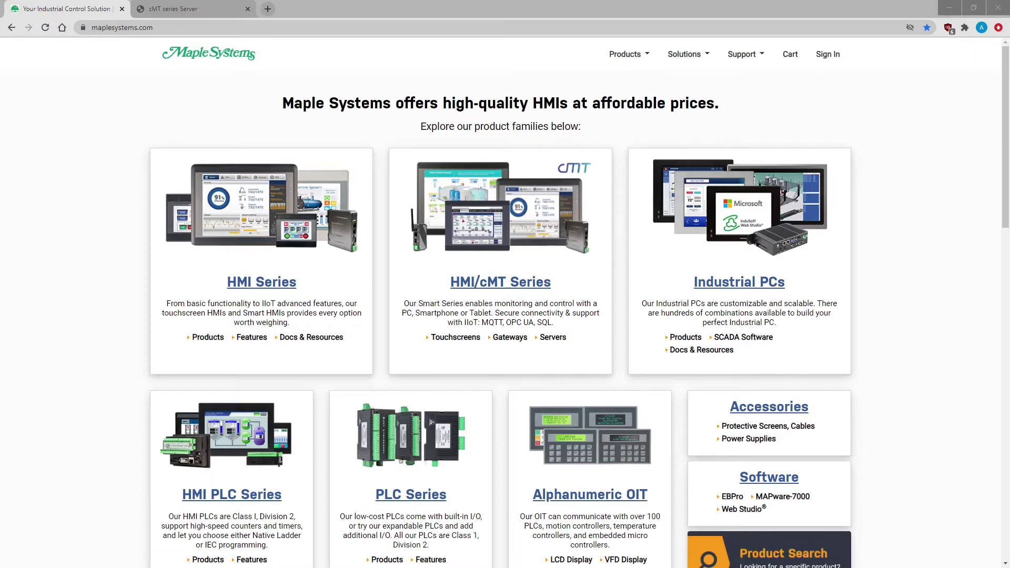
# Step: Go to account.ihmi.net and log in as Domain Admin for MapleSystem using the saved password
pyautogui.click(134, 27)
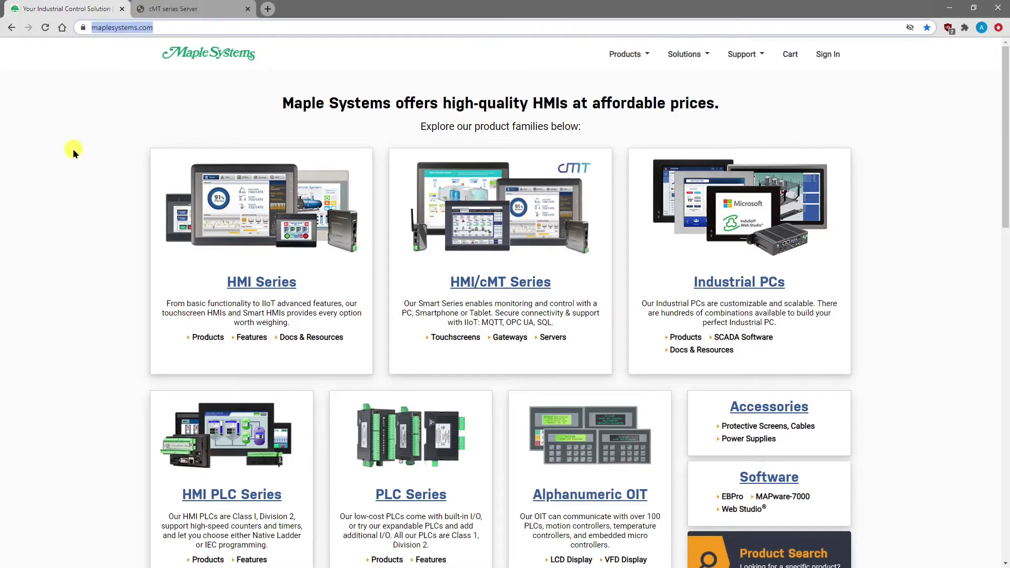
pyautogui.write('account.ihmi.net/domain/index.php')
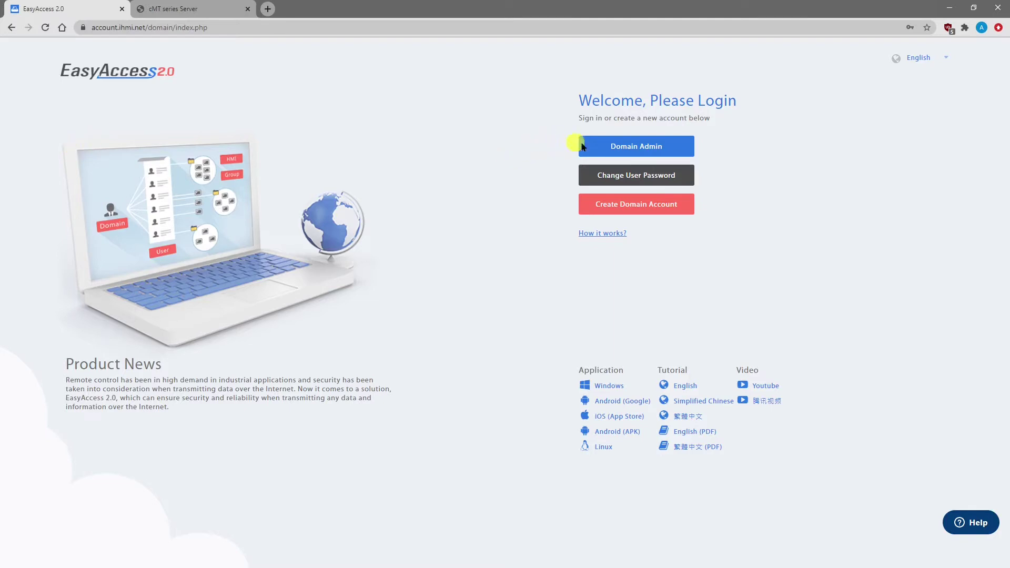
pyautogui.click(605, 146)
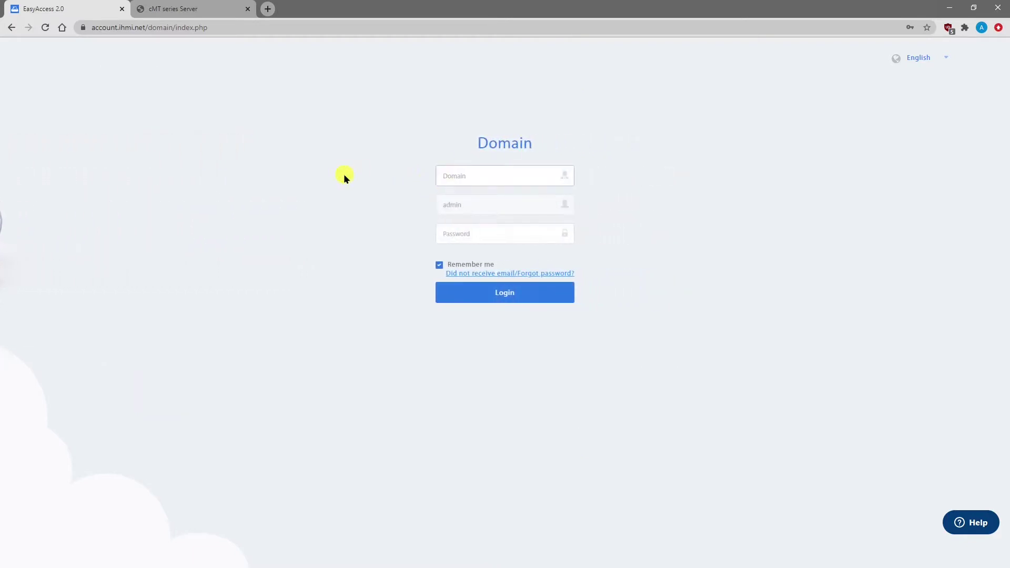
pyautogui.write('MapleSystems')
pyautogui.click(469, 231)
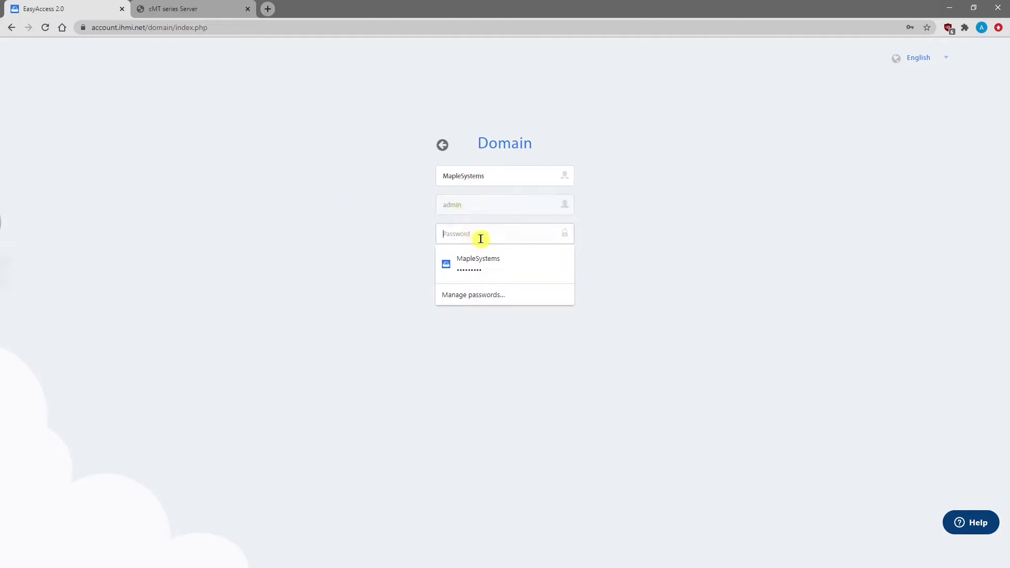
pyautogui.click(476, 267)
pyautogui.click(500, 292)
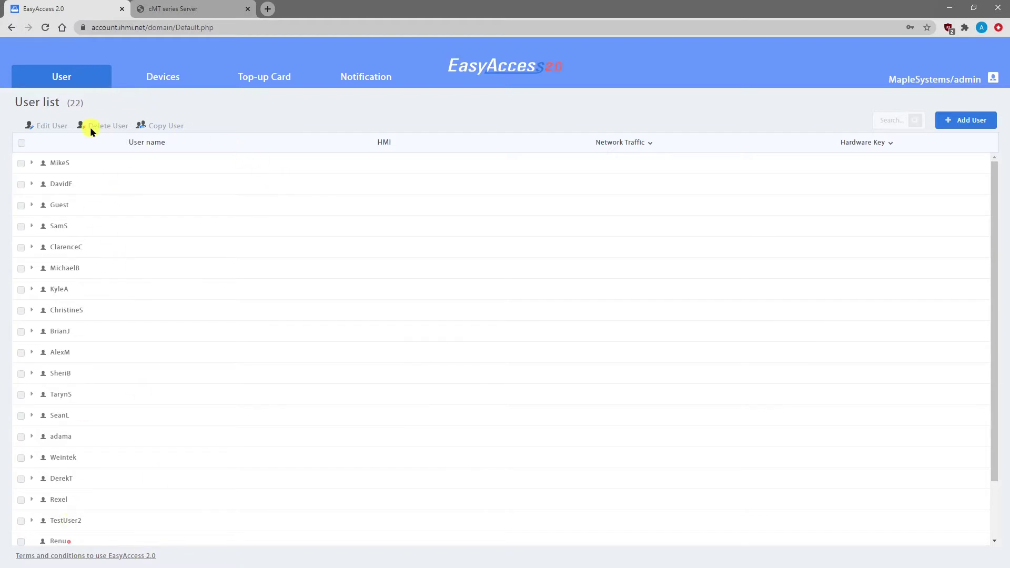
# Step: Go to Devices > HMI List and start adding a new HMI
pyautogui.moveTo(160, 76)
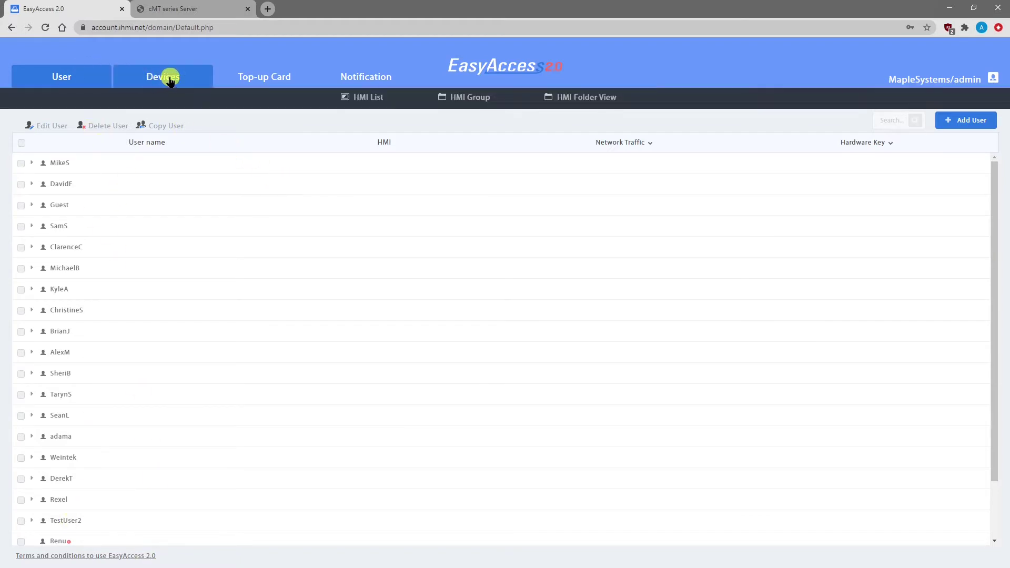
pyautogui.click(361, 96)
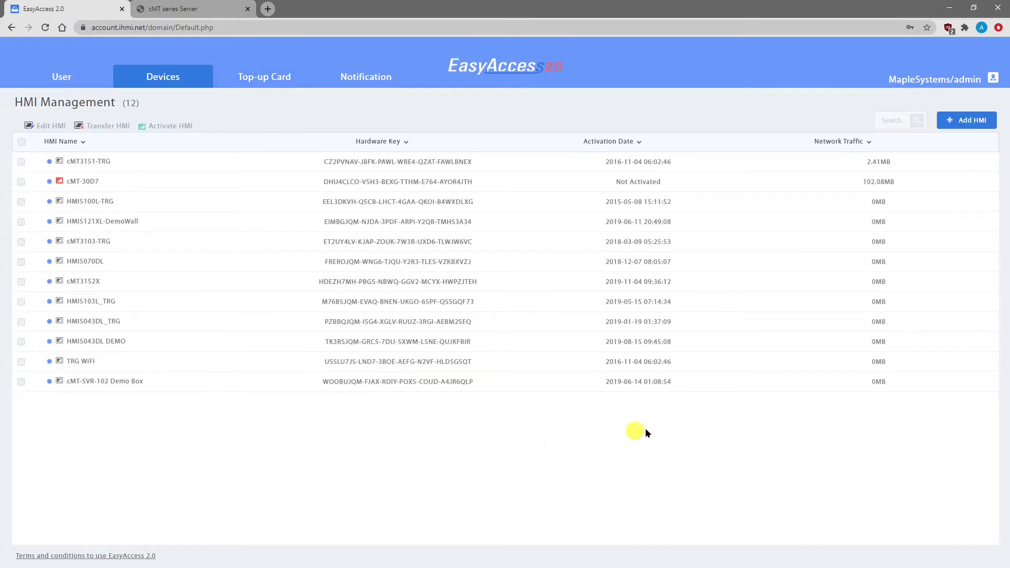
pyautogui.click(962, 121)
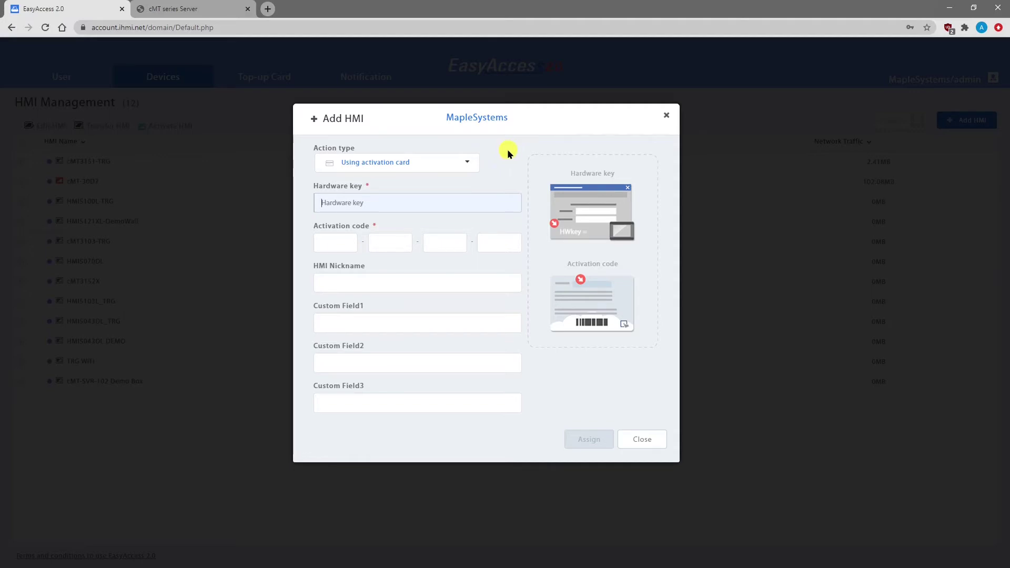
# Step: Set the Add HMI action type to 'Add by session id/password', then switch to cMT Viewer
pyautogui.click(473, 162)
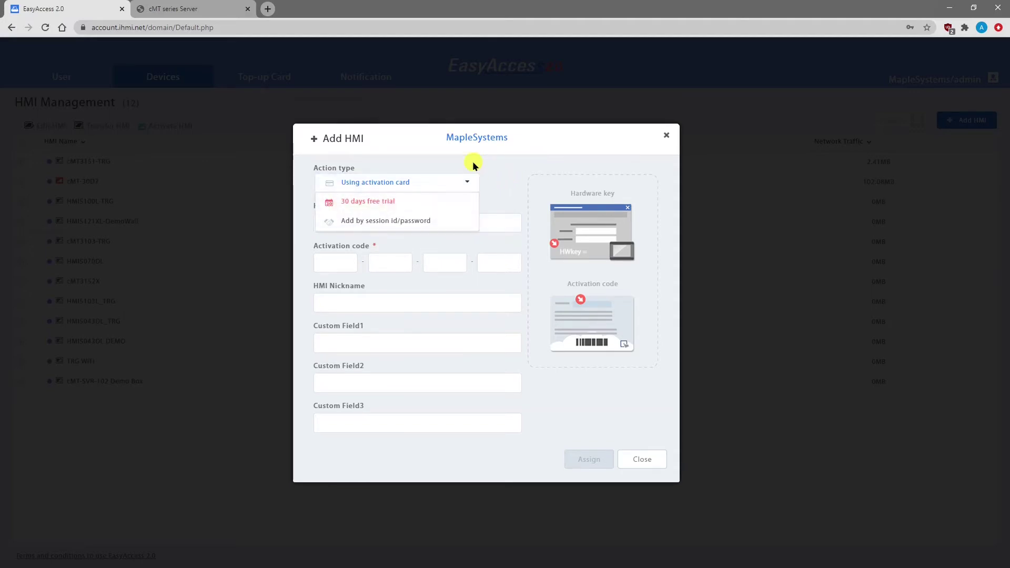
pyautogui.click(379, 221)
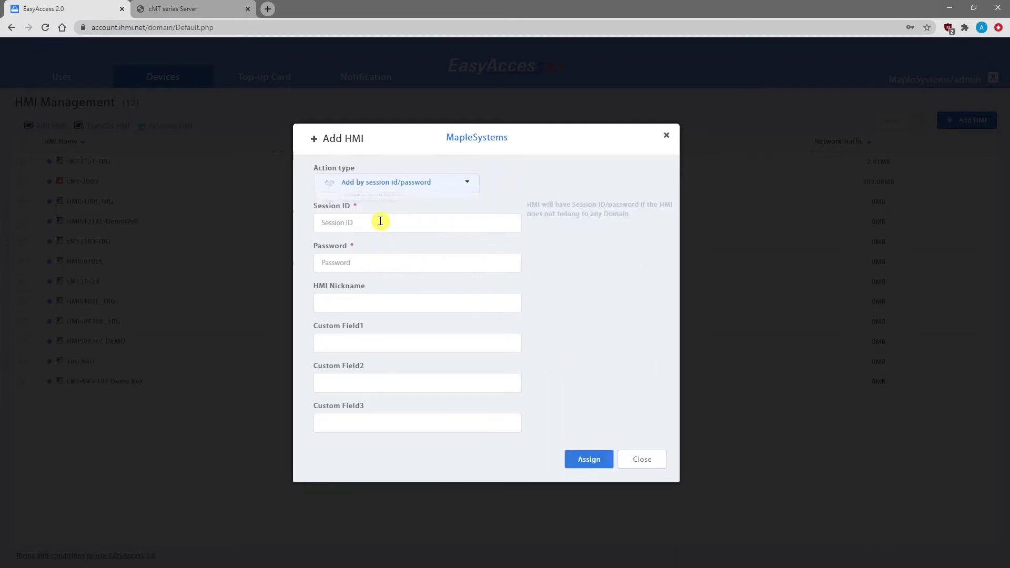
pyautogui.click(417, 221)
pyautogui.click(423, 261)
pyautogui.click(435, 220)
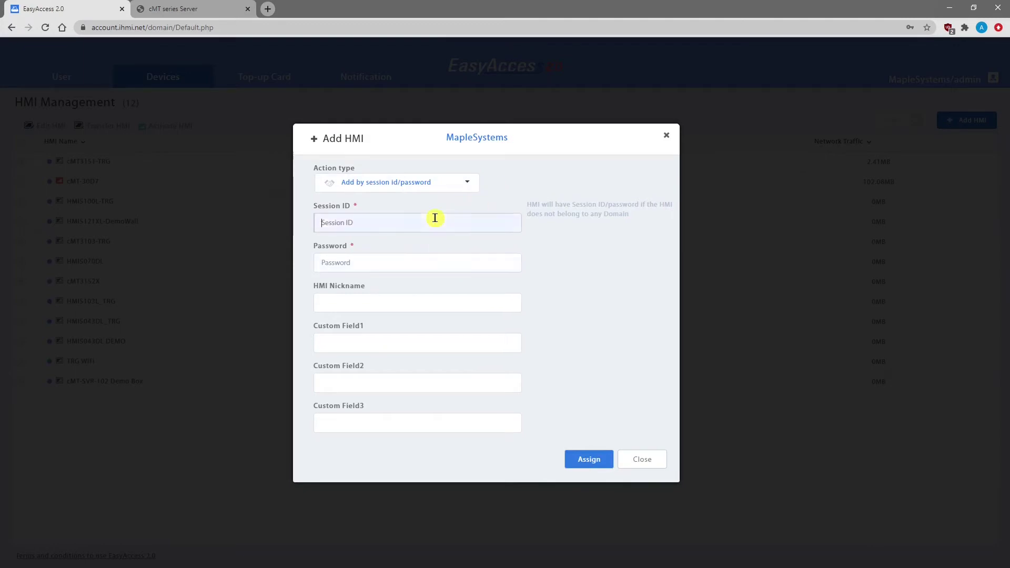
pyautogui.click(457, 253)
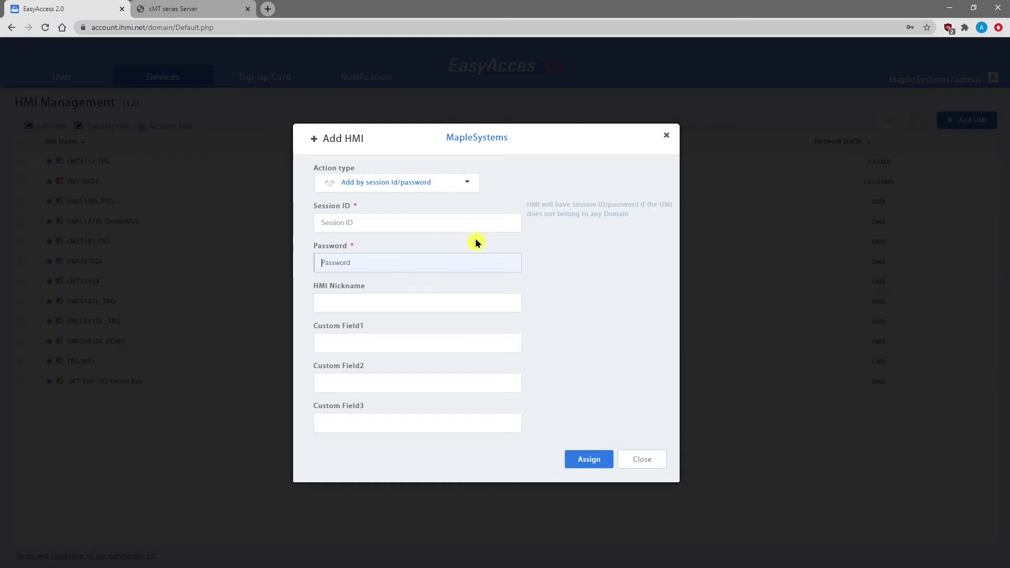
pyautogui.click(462, 222)
pyautogui.click(455, 263)
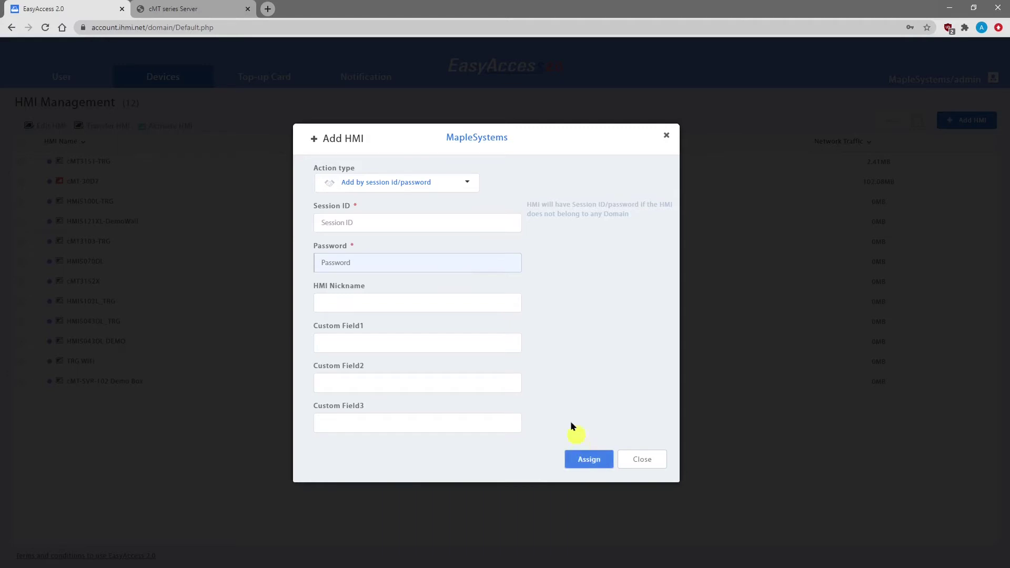
pyautogui.hotkey('alt', 'Tab')
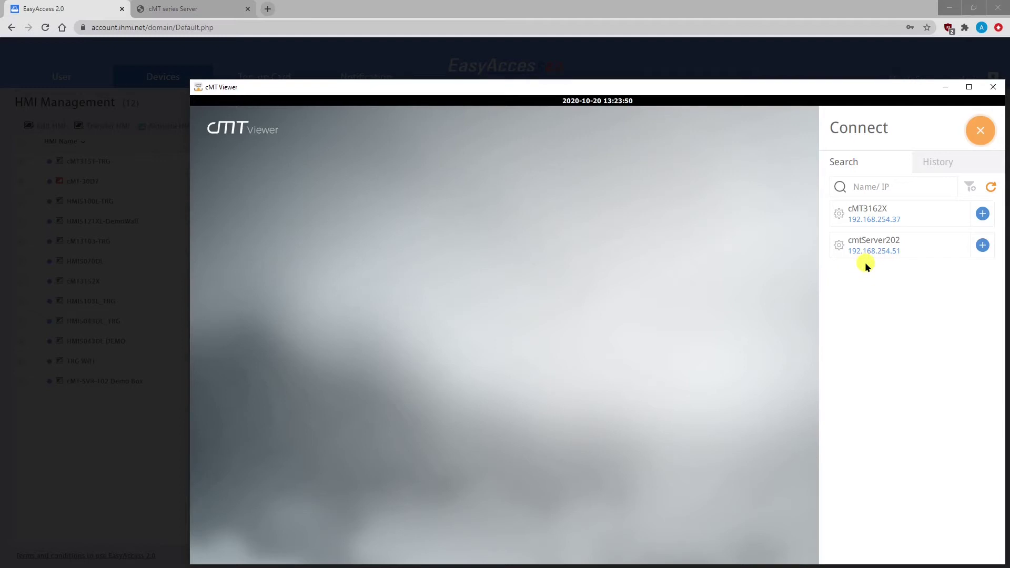
# Step: Connect to cmtServer202 and start its EasyAccess 2.0 service from the settings popup
pyautogui.click(982, 246)
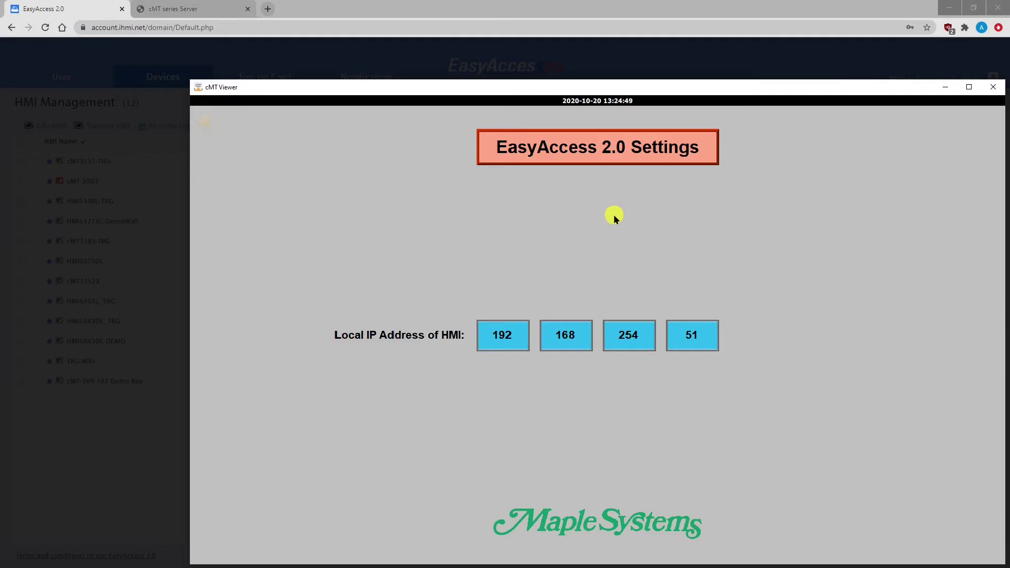
pyautogui.click(612, 148)
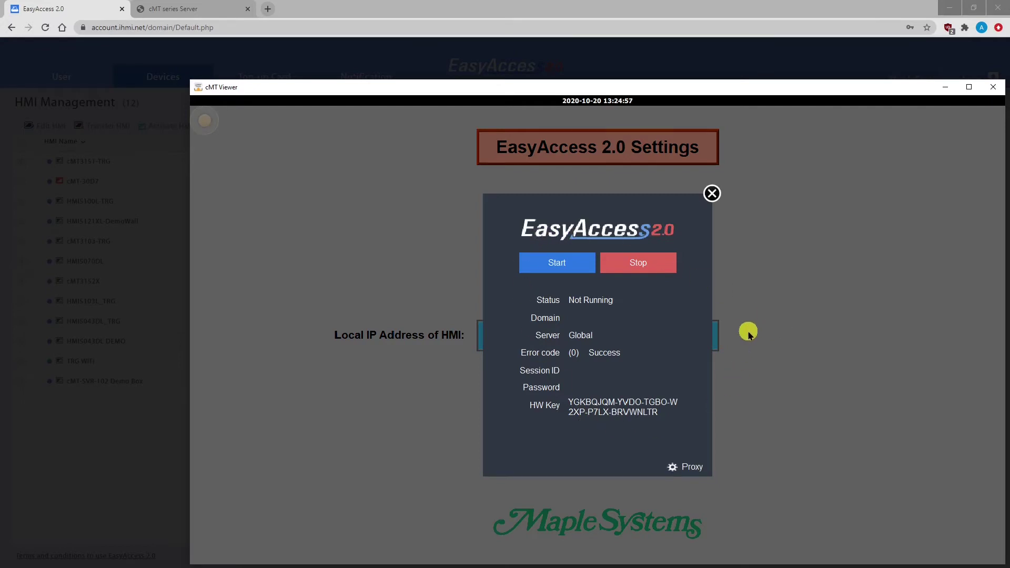
pyautogui.click(553, 262)
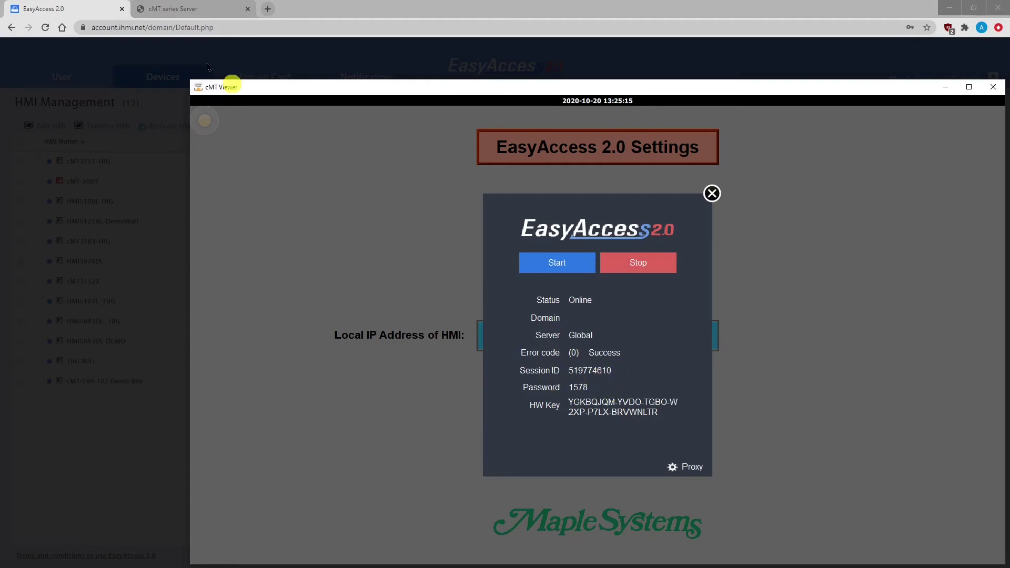
# Step: Open the server portal's EasyAccess 2.0 page, start the service, and select the session ID
pyautogui.click(83, 10)
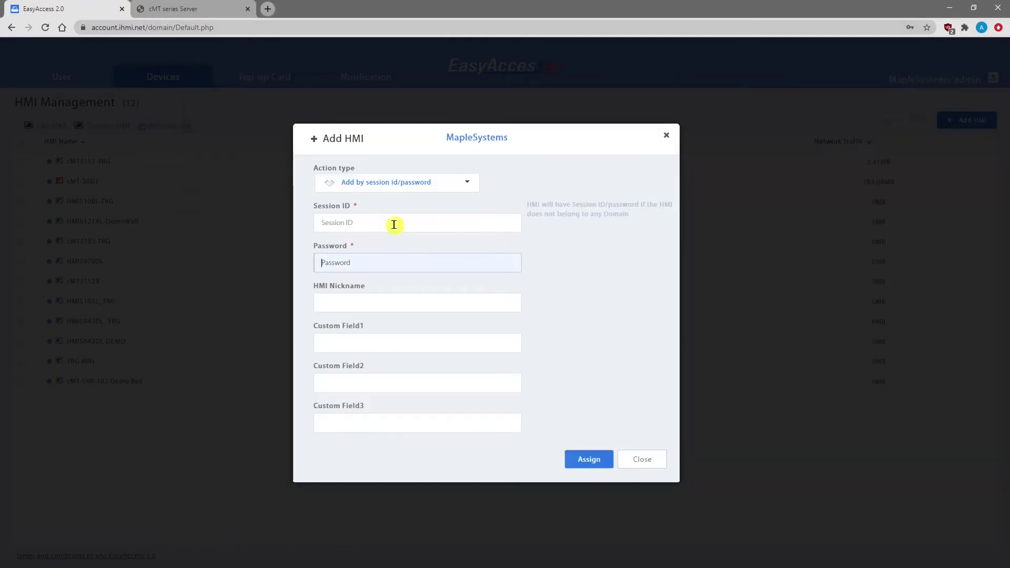
pyautogui.click(394, 225)
pyautogui.click(398, 263)
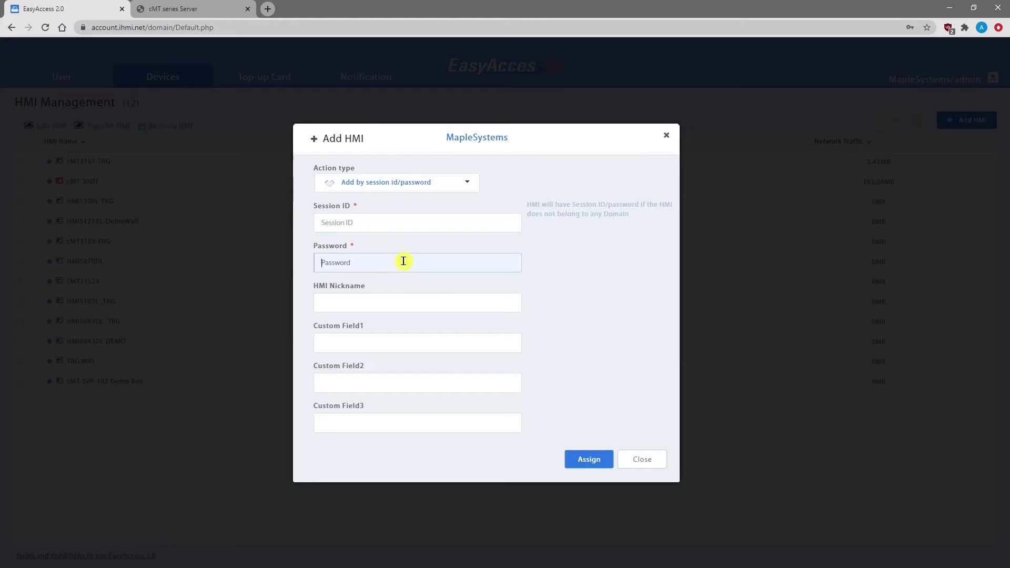
pyautogui.hotkey('ctrl', 'Tab')
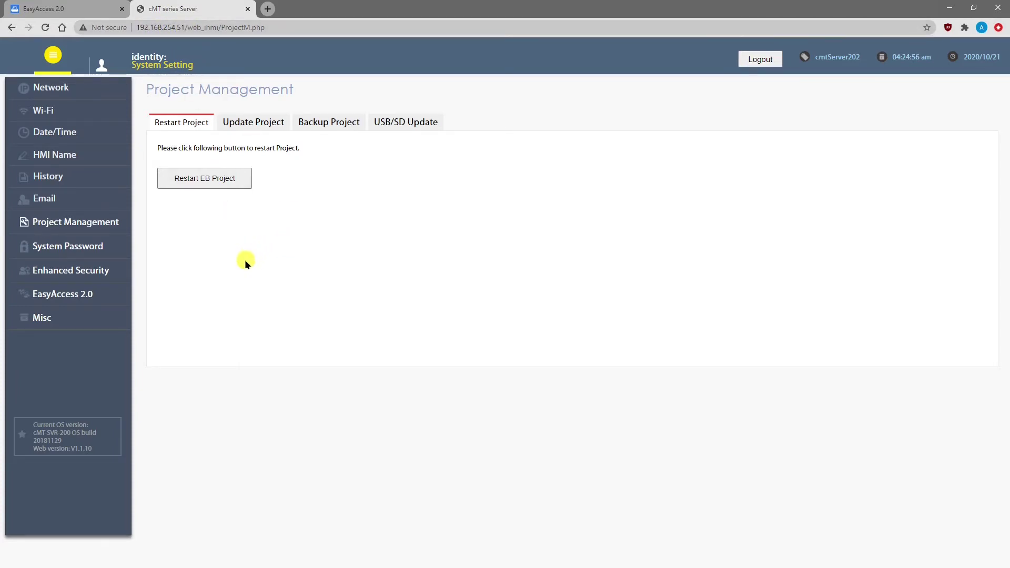
pyautogui.click(47, 297)
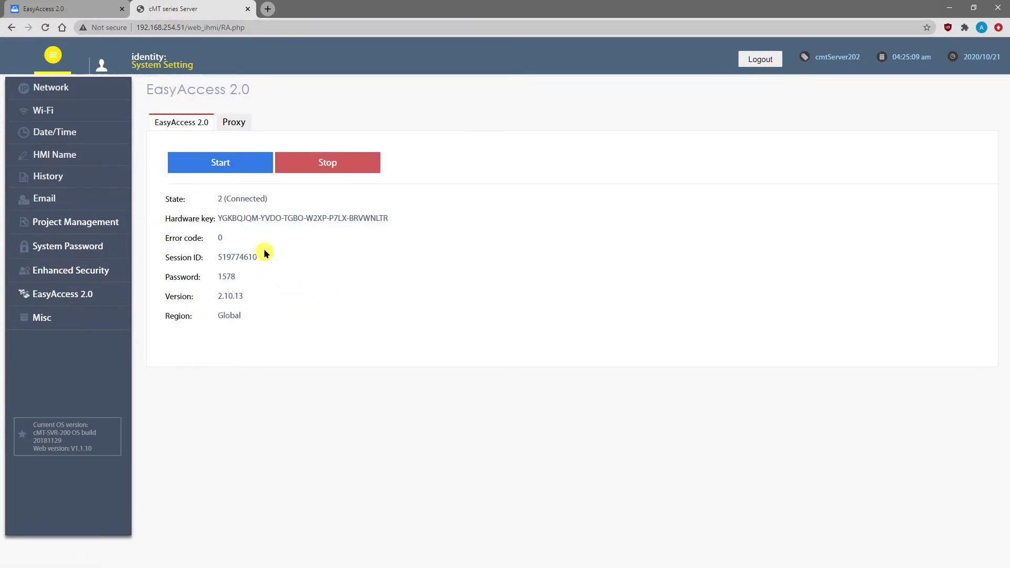
pyautogui.click(223, 162)
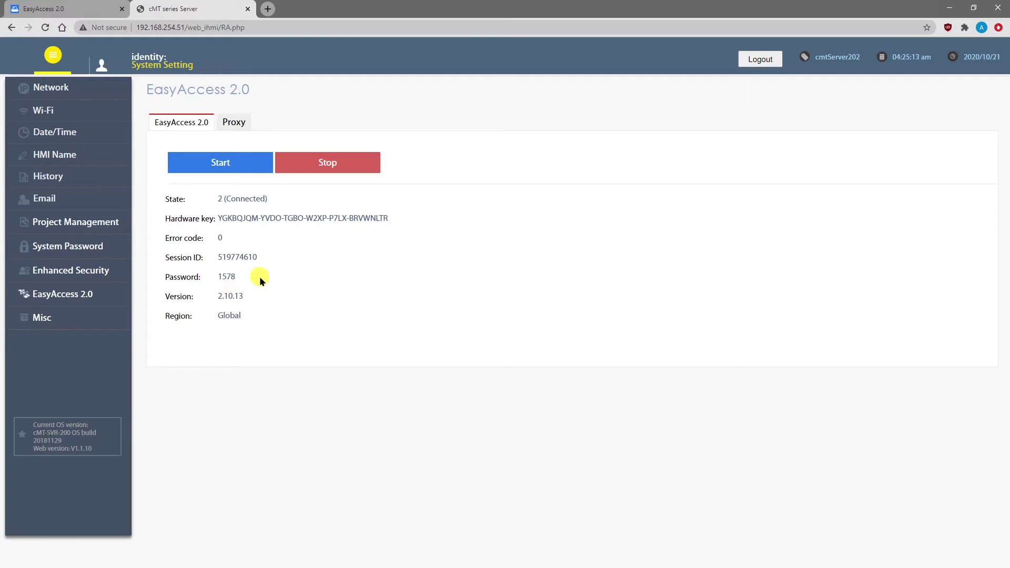
pyautogui.doubleClick(227, 257)
pyautogui.hotkey('ctrl', 'c')
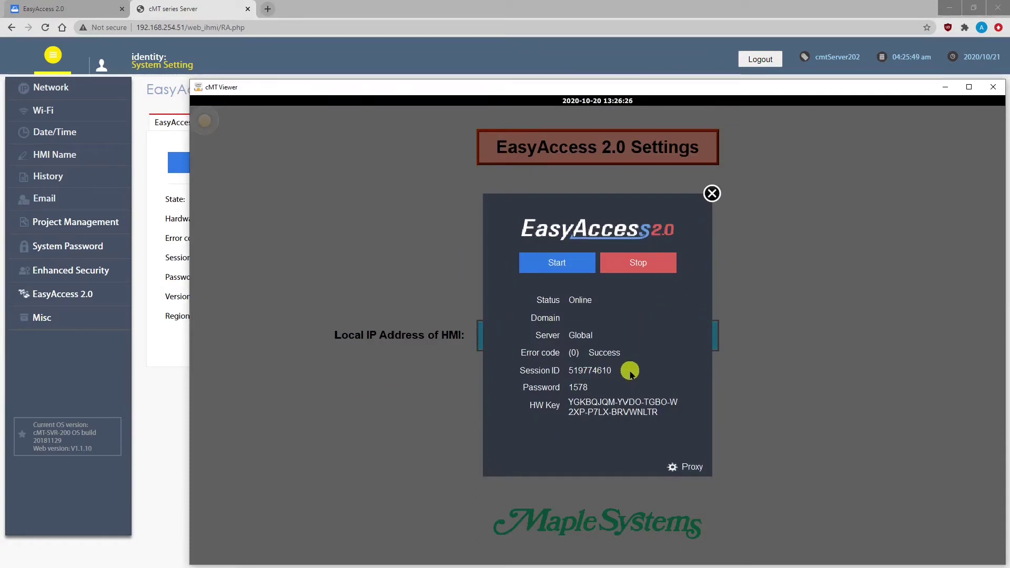
# Step: Copy the session ID and password from the server portal into the Add HMI form
pyautogui.click(162, 368)
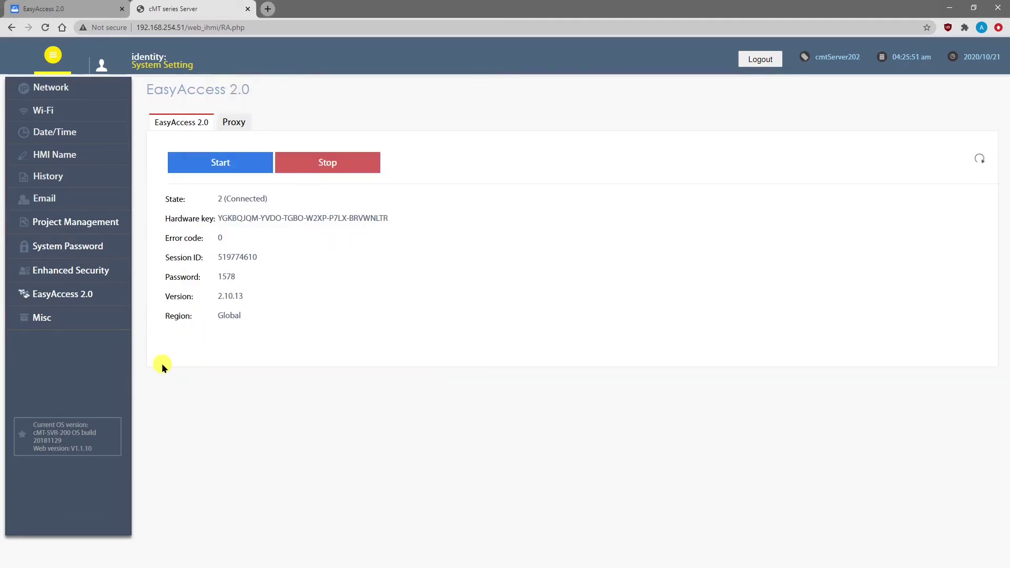
pyautogui.doubleClick(227, 259)
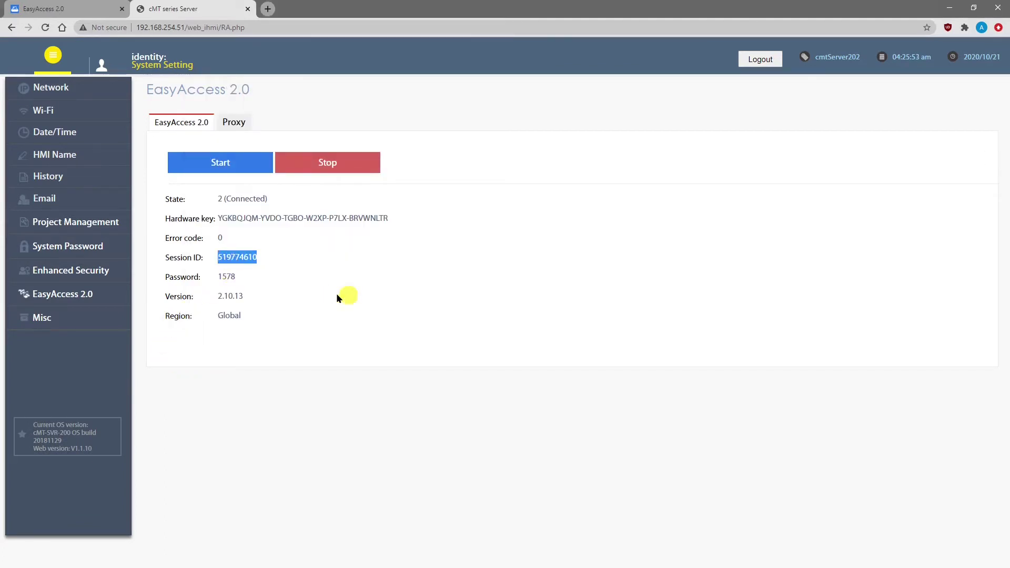
pyautogui.click(60, 8)
pyautogui.click(380, 218)
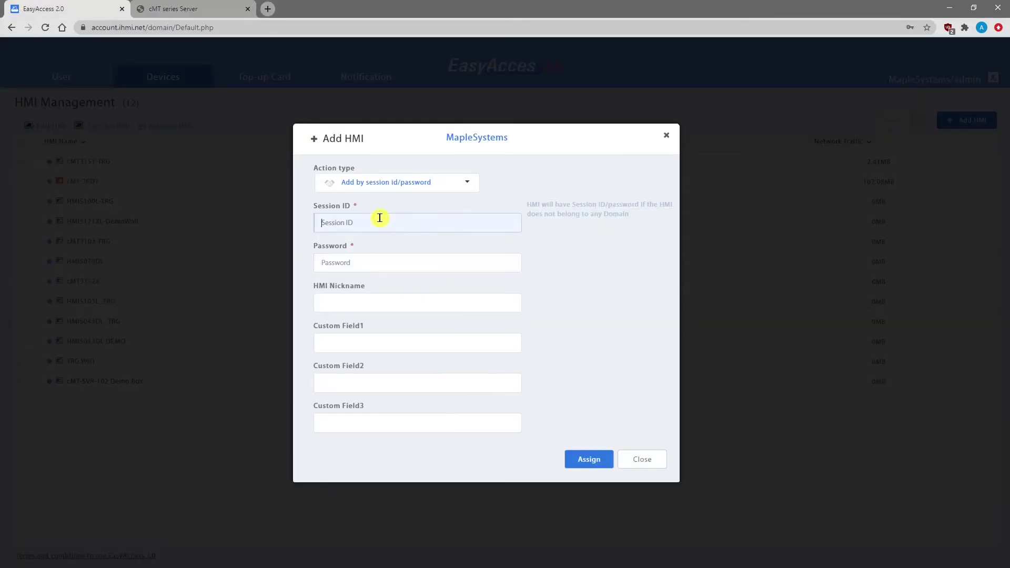
pyautogui.hotkey('ctrl', 'v')
pyautogui.click(208, 9)
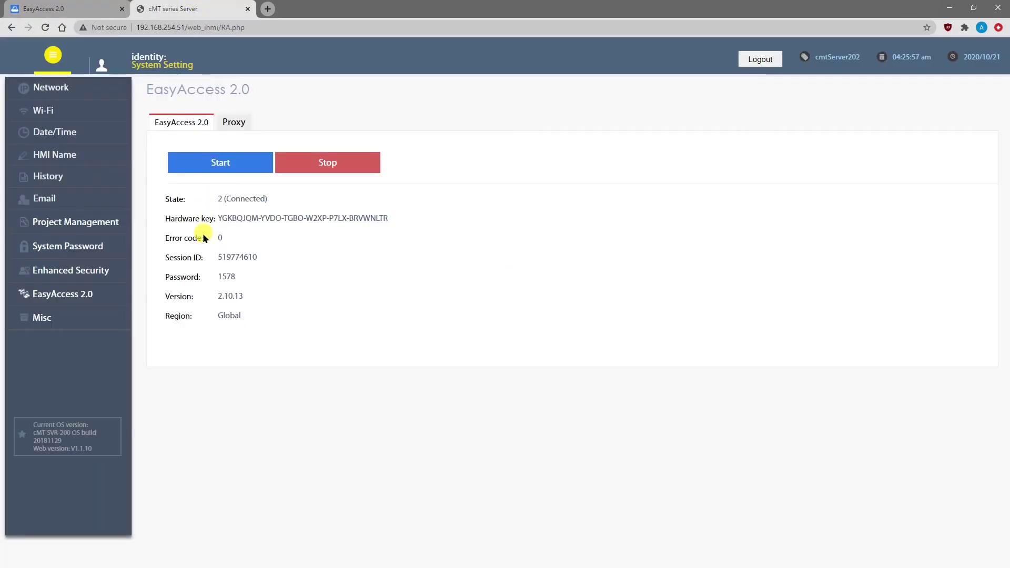
pyautogui.doubleClick(230, 276)
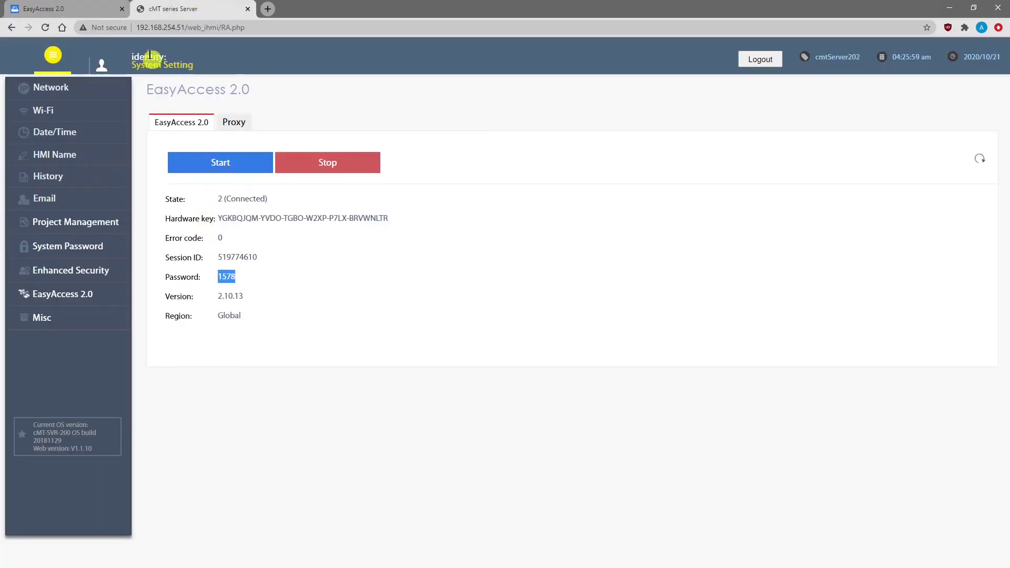
pyautogui.click(100, 8)
pyautogui.click(352, 268)
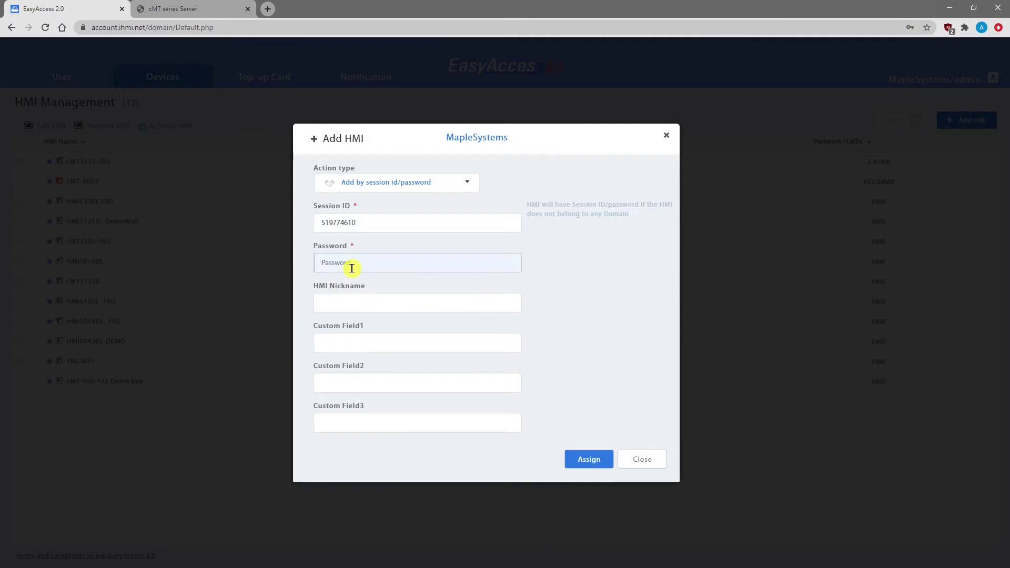
pyautogui.hotkey('ctrl', 'v')
# Step: Assign the HMI to the domain, close the dialog, and select cmtServer202 in the list
pyautogui.click(588, 461)
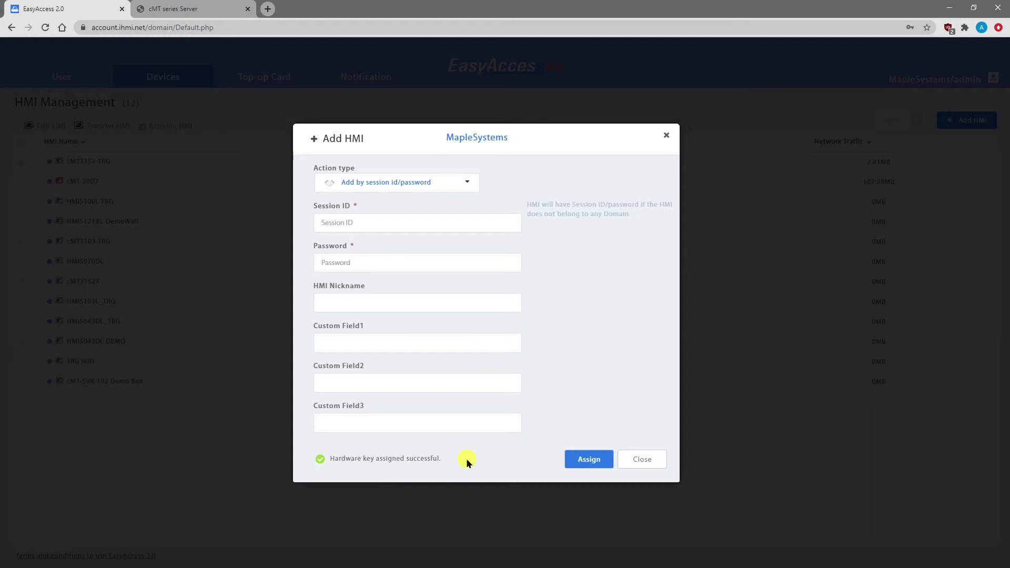
pyautogui.click(642, 459)
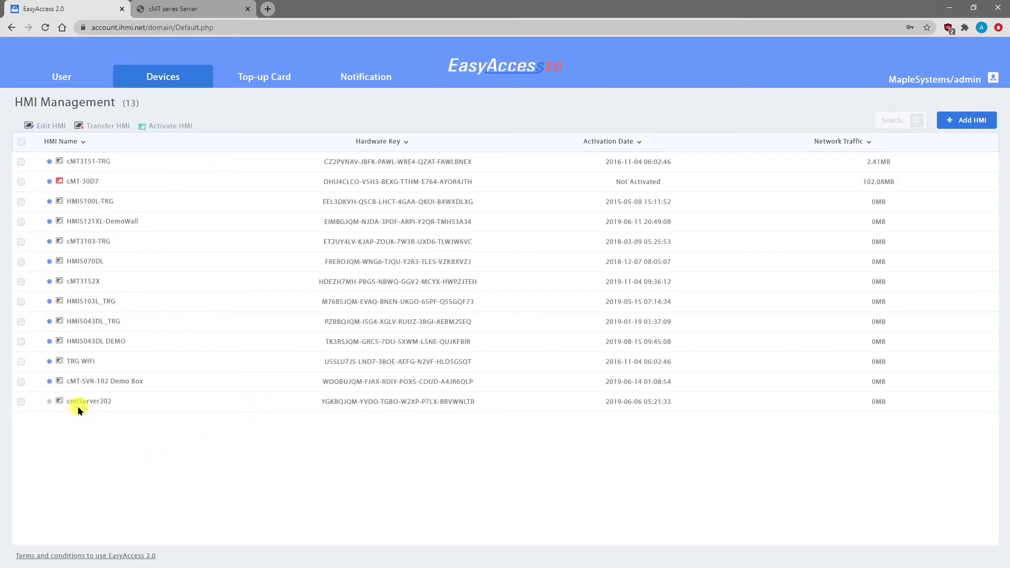
pyautogui.click(21, 402)
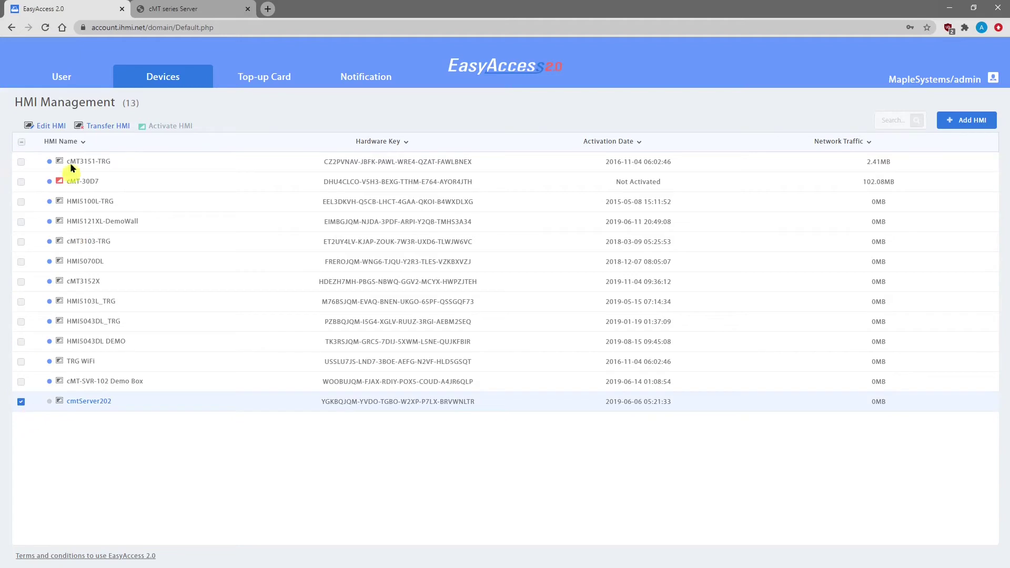
# Step: Tick three users in cmtServer202's Edit HMI user list, save, and close the editor
pyautogui.click(47, 126)
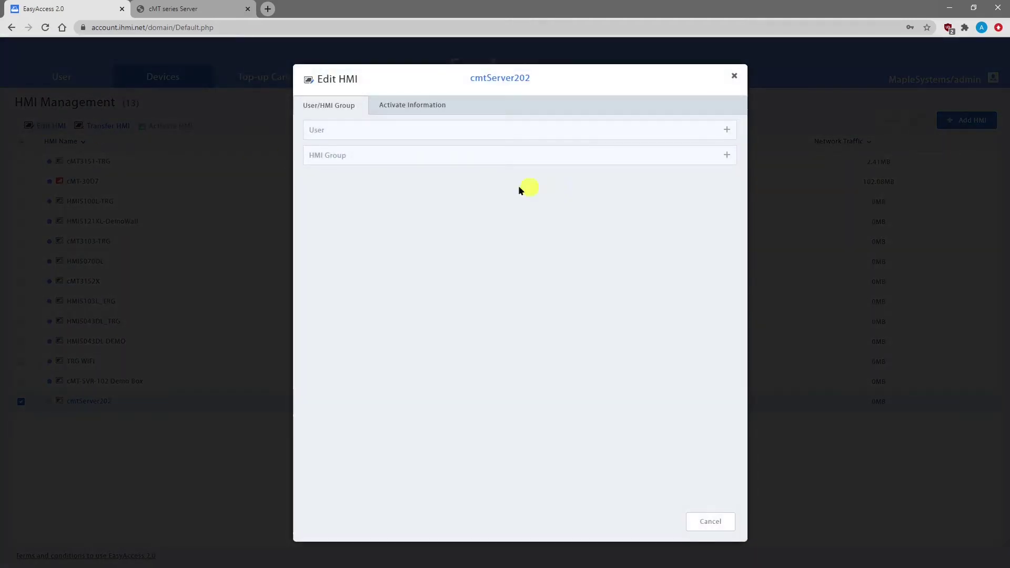
pyautogui.click(356, 130)
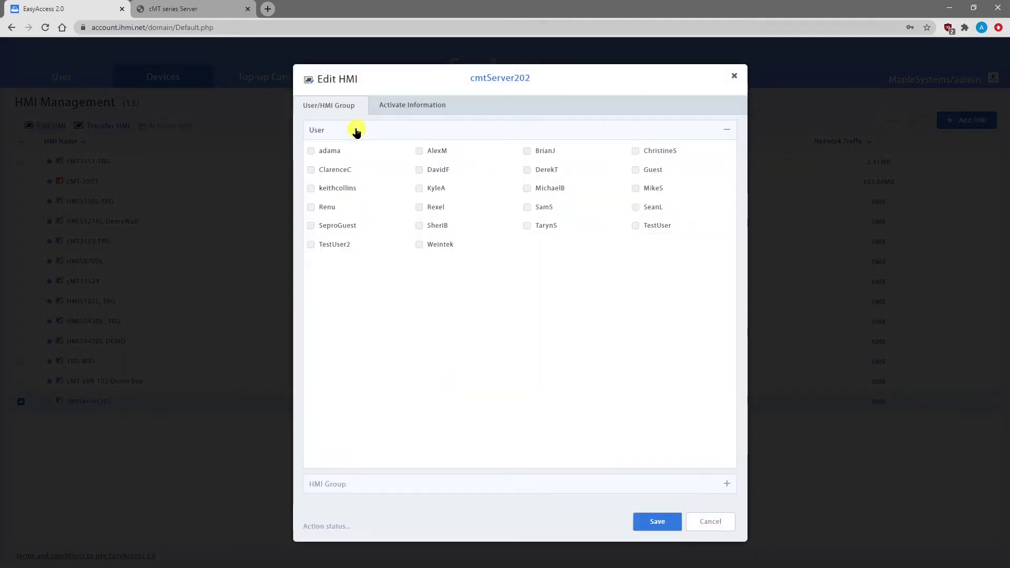
pyautogui.click(310, 151)
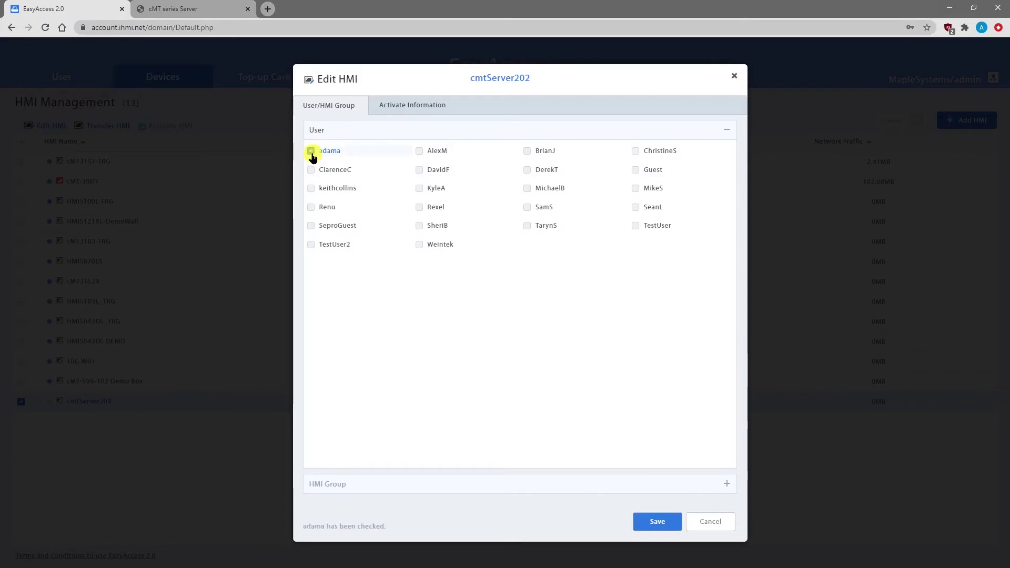
pyautogui.click(419, 170)
pyautogui.click(527, 169)
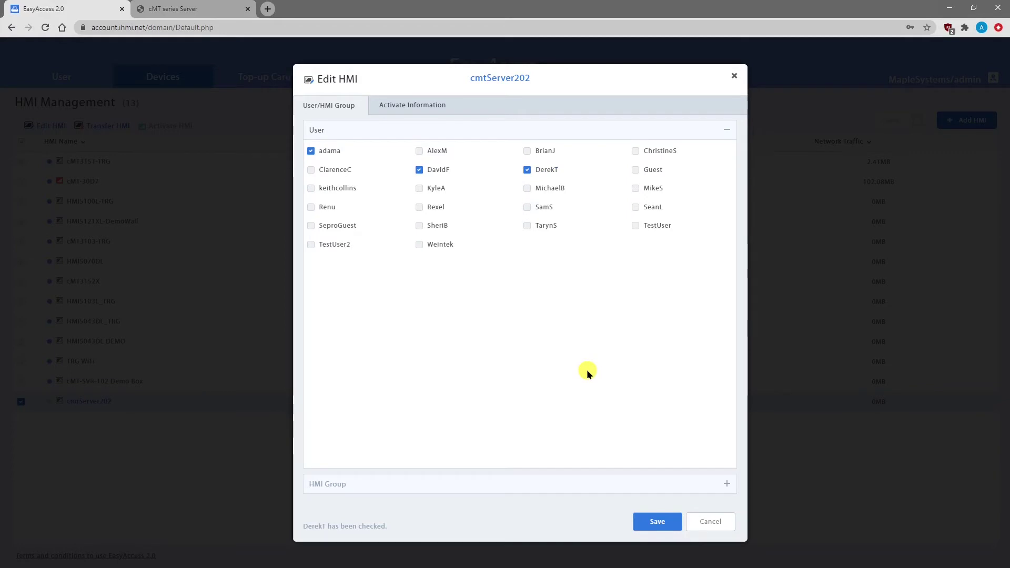
pyautogui.click(656, 522)
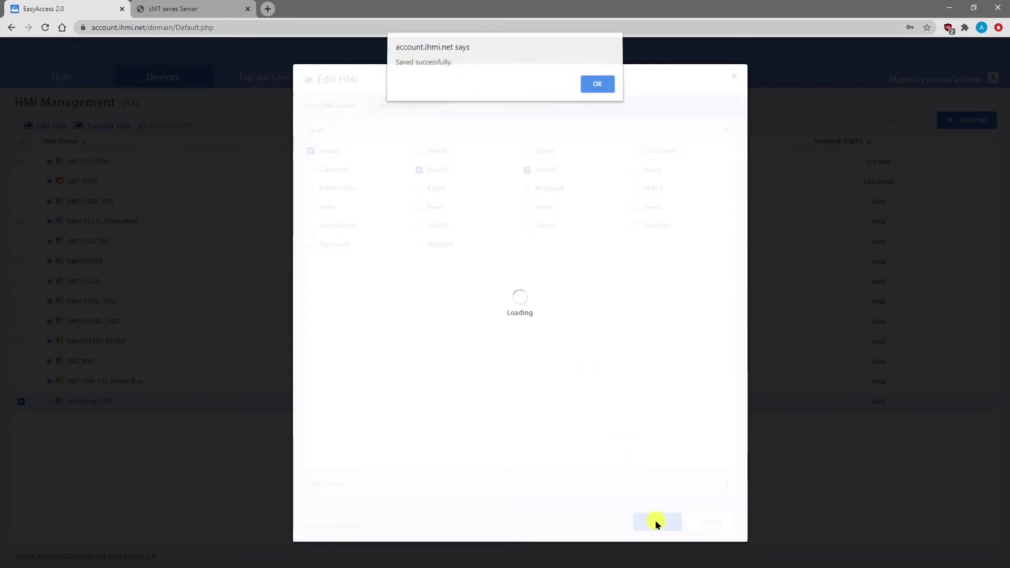
pyautogui.click(597, 86)
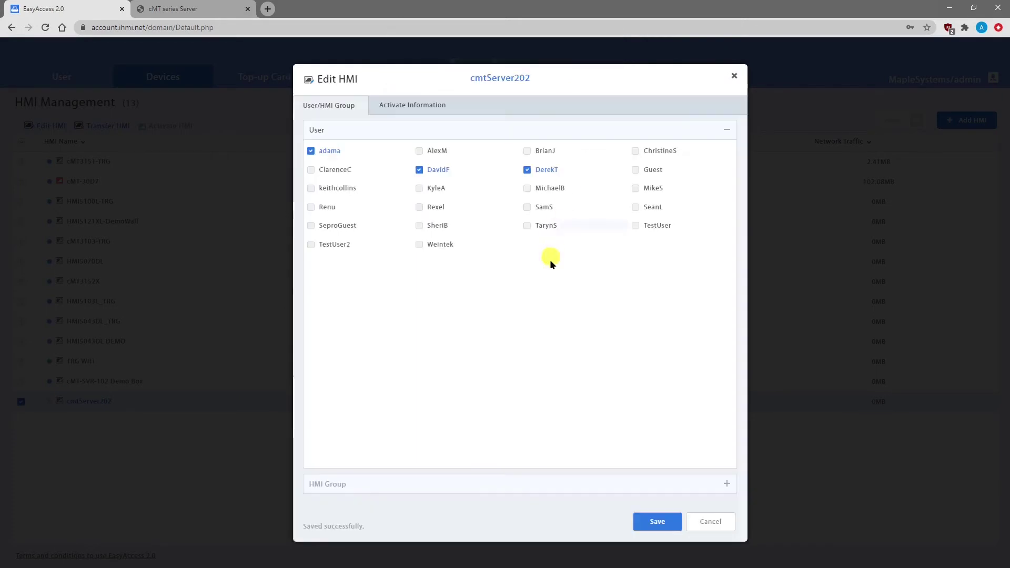
pyautogui.click(709, 521)
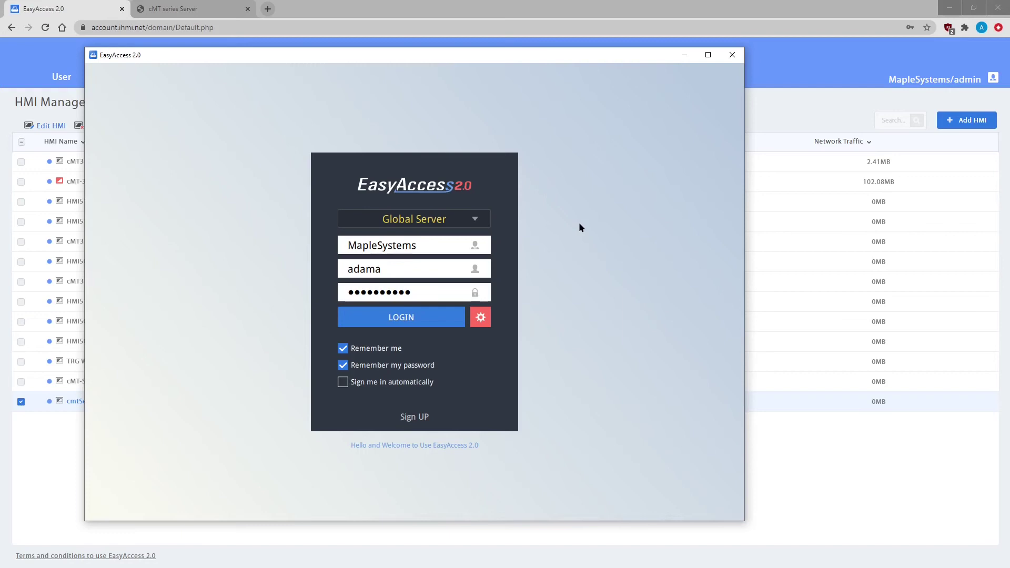
# Step: Log in to the MapleSystems domain on Global Server with the remembered credentials
pyautogui.click(410, 315)
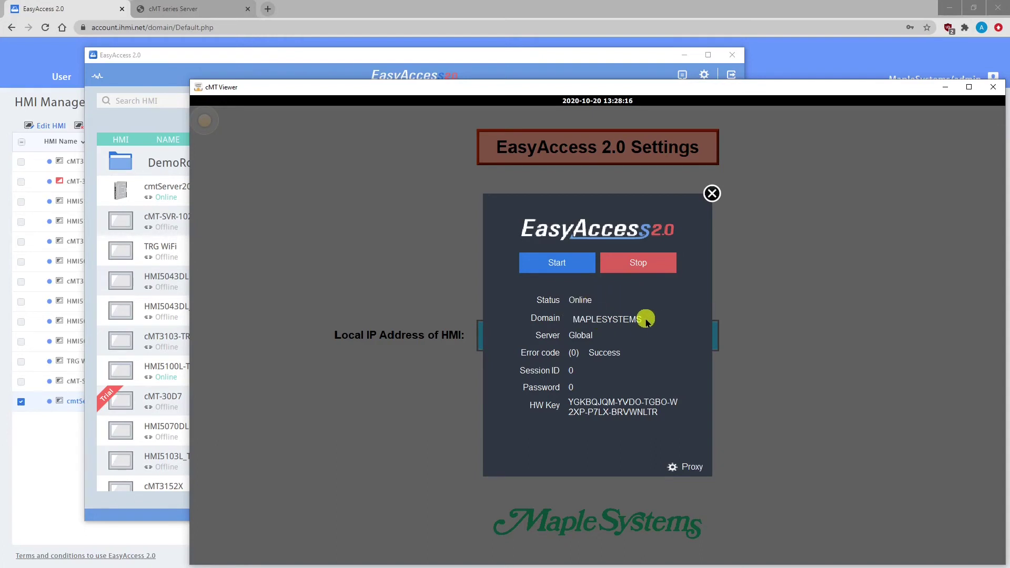
# Step: Close the EasyAccess status popup after confirming it reads Online in MAPLESYSTEMS
pyautogui.click(711, 193)
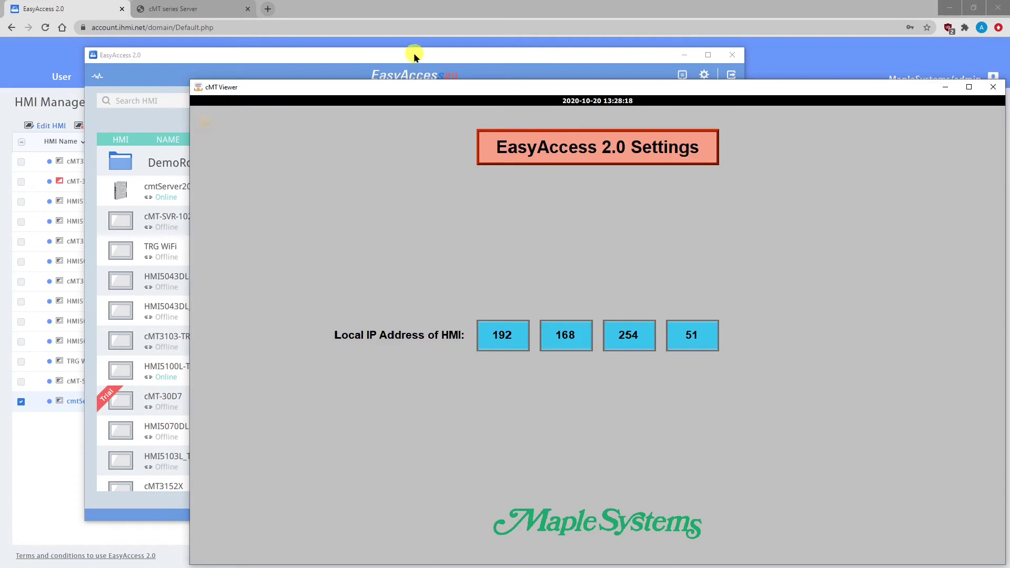
# Step: Connect to cmtServer202 remotely, copy its IP 10.7.83.48, and open it in cMT Viewer
pyautogui.click(992, 87)
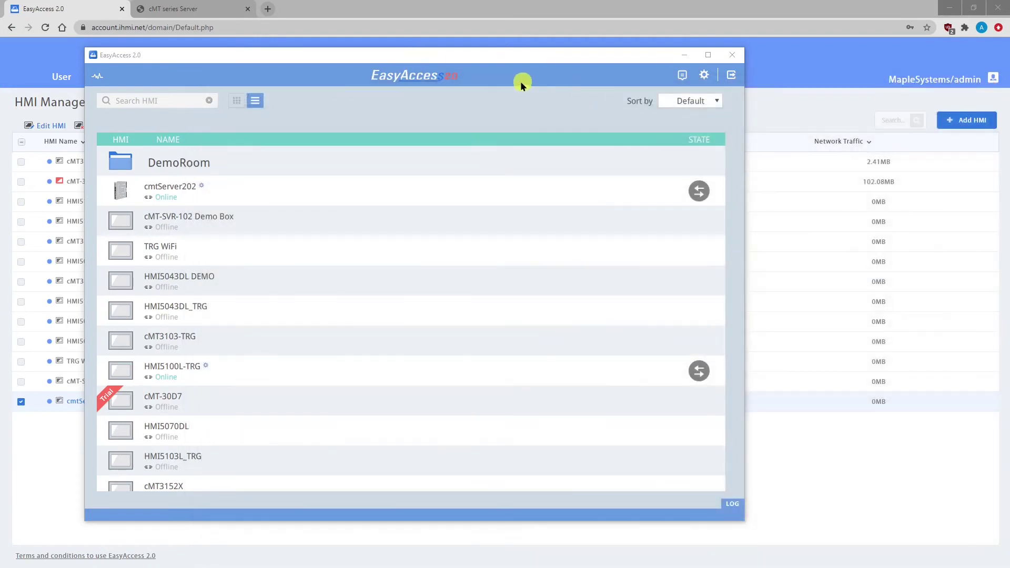
pyautogui.click(495, 57)
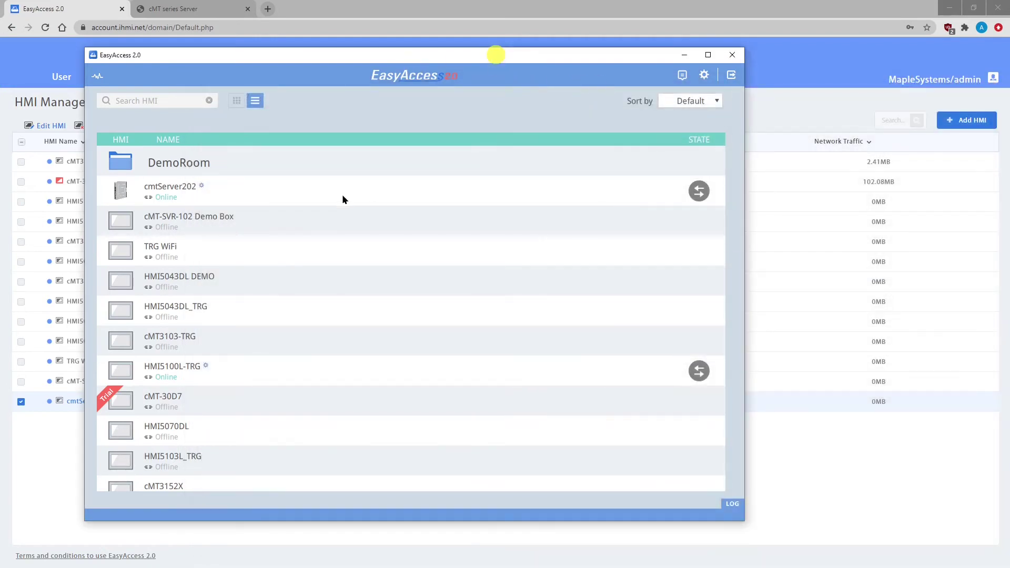
pyautogui.click(700, 191)
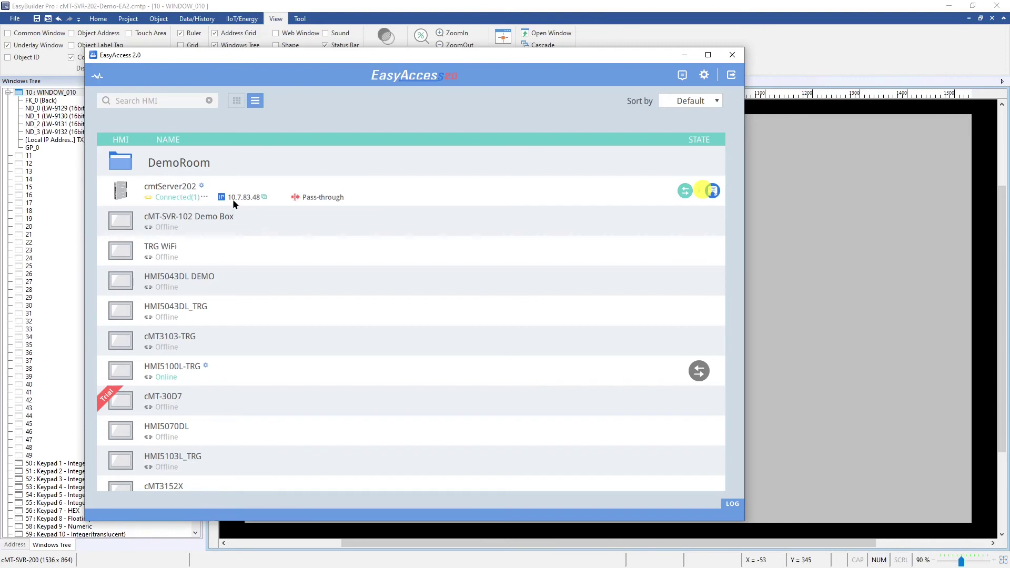
pyautogui.click(264, 196)
pyautogui.click(713, 191)
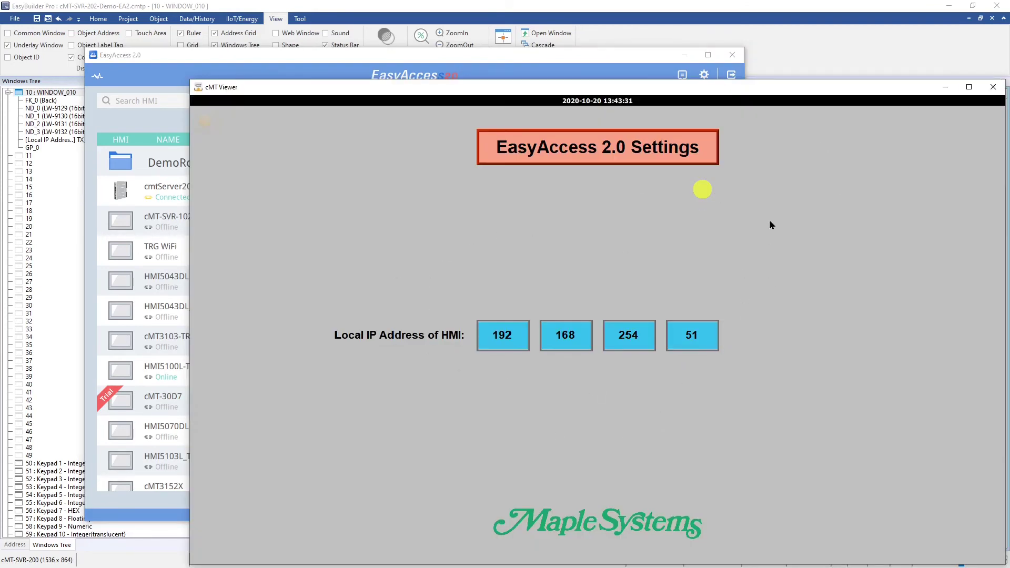
# Step: Confirm the remote HMI's EasyAccess 2.0 status reads Occupied, then return to the EasyAccess client
pyautogui.click(619, 156)
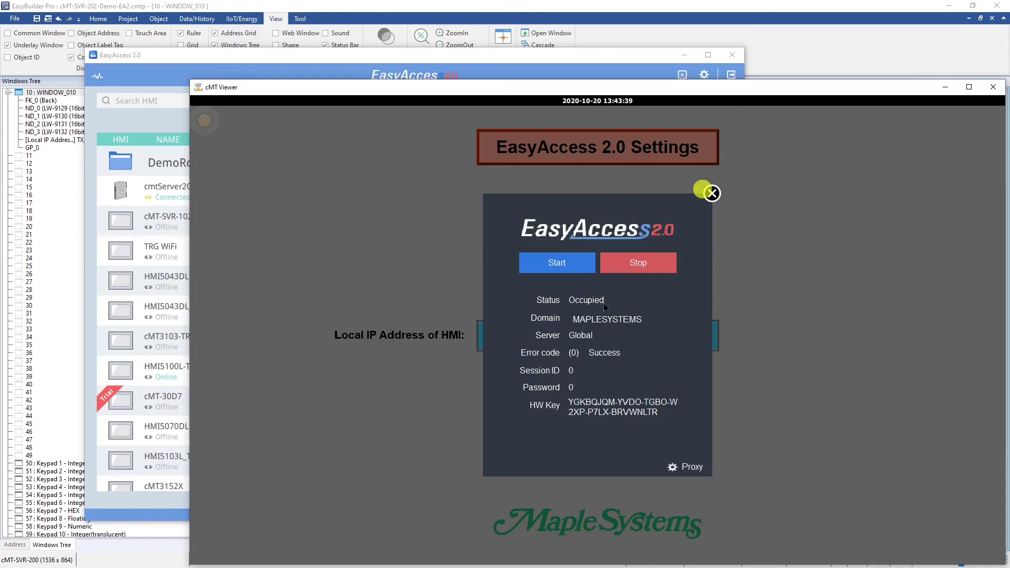
pyautogui.click(711, 194)
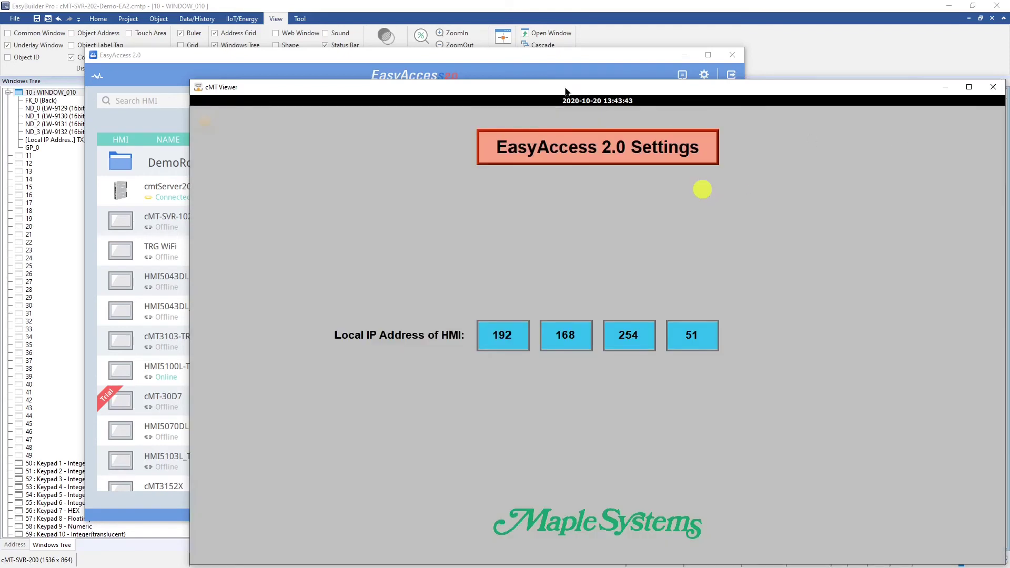
pyautogui.click(522, 68)
# Step: Show cmtServer202's pass-through IP fields and look up the HMI's local IP, 192.168.254.51
pyautogui.click(317, 199)
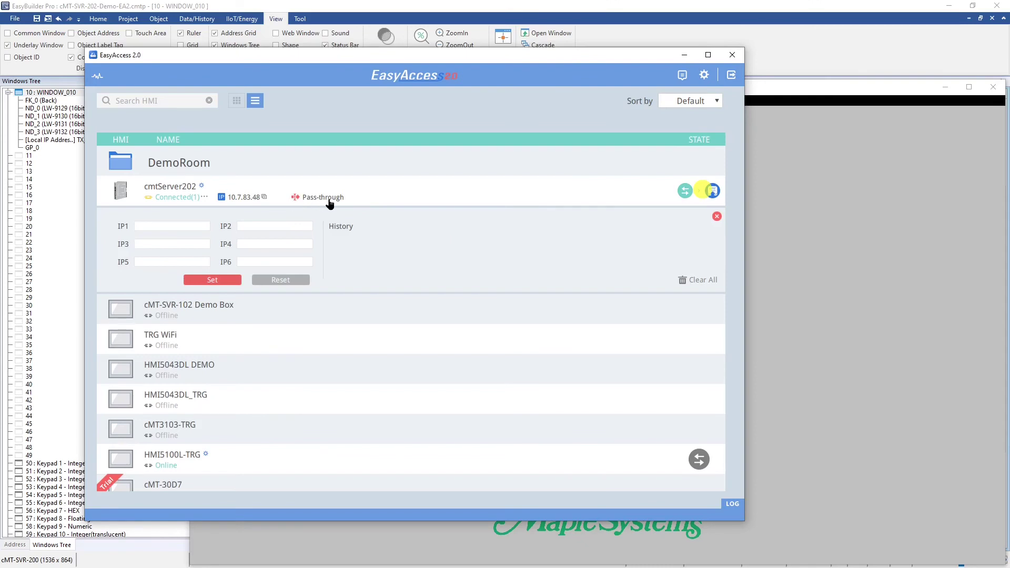
pyautogui.click(156, 263)
pyautogui.click(261, 226)
pyautogui.click(260, 245)
pyautogui.click(263, 263)
pyautogui.click(187, 227)
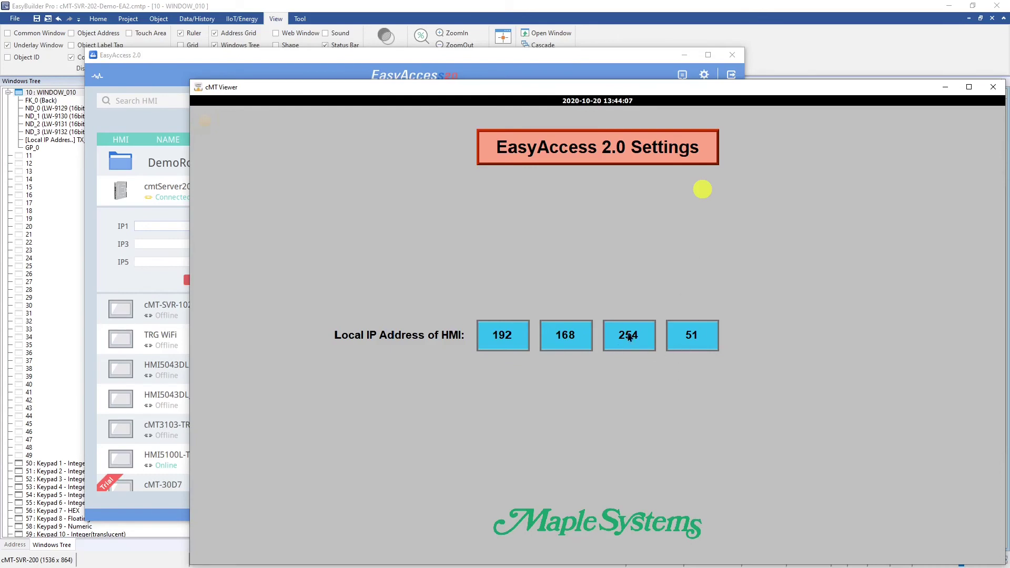
pyautogui.click(163, 226)
# Step: Enter 192.168.254.52 as cmtServer202's pass-through IP1, apply it, and dismiss the override notice
pyautogui.write('19')
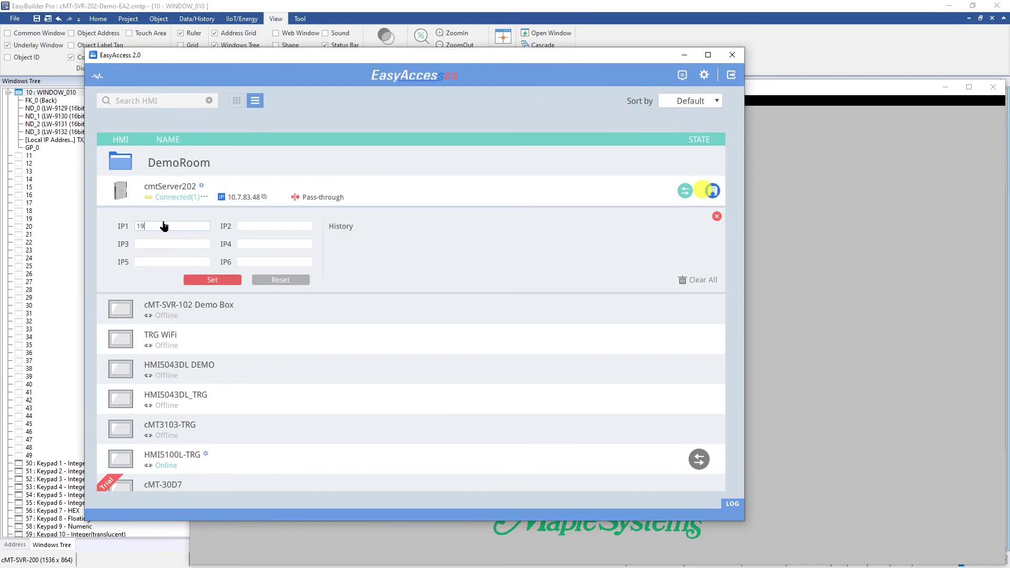
pyautogui.write('2.168.254.52')
pyautogui.click(209, 282)
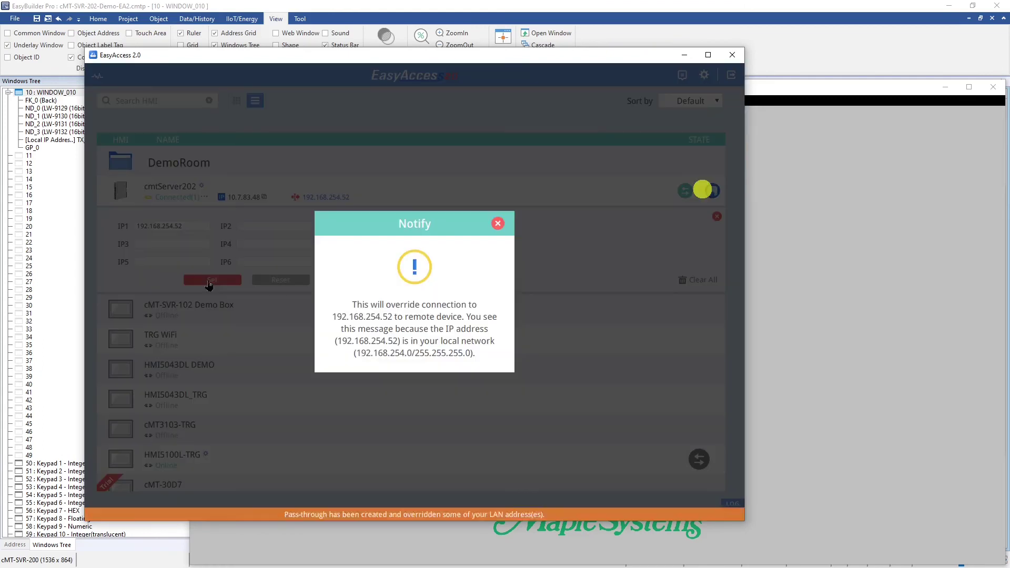
pyautogui.click(497, 224)
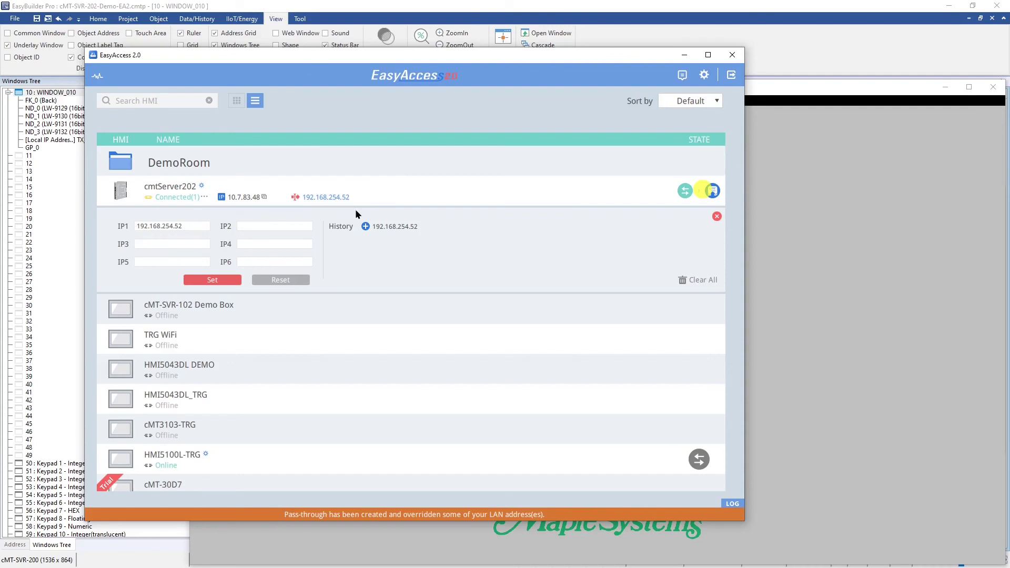
# Step: Bring up the project's EasyAccess 2.0 Settings window in EasyBuilder Pro
pyautogui.click(181, 245)
pyautogui.click(279, 229)
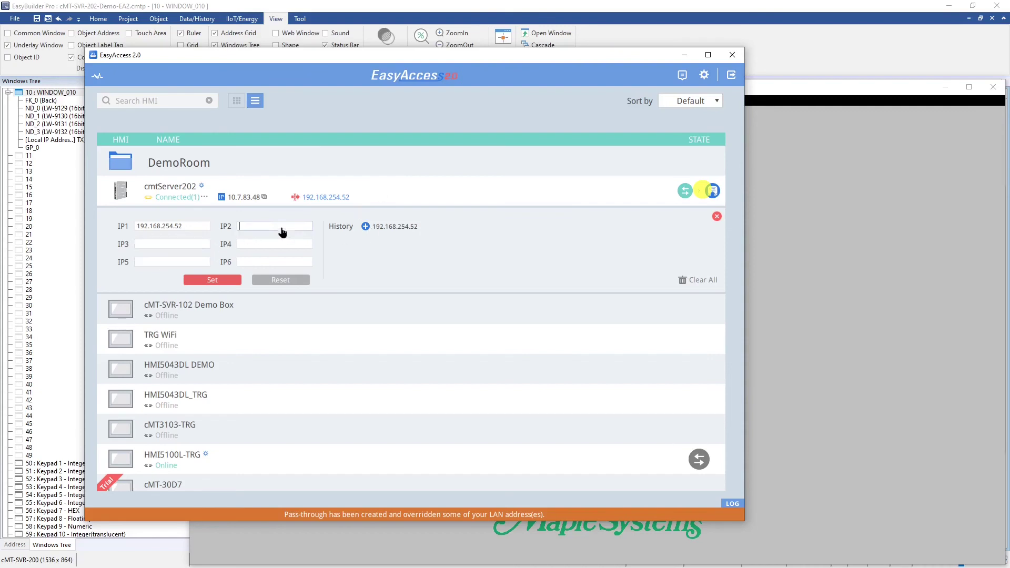
pyautogui.click(272, 261)
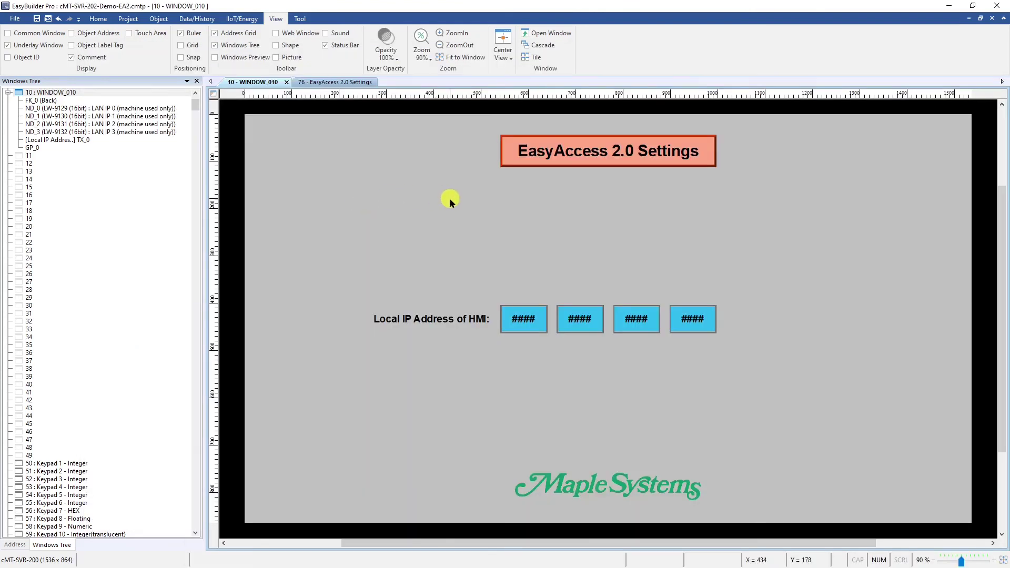
# Step: Verify the EasyAccess 2.0 Settings button pops up window 76, then open window 76 for editing
pyautogui.click(588, 156)
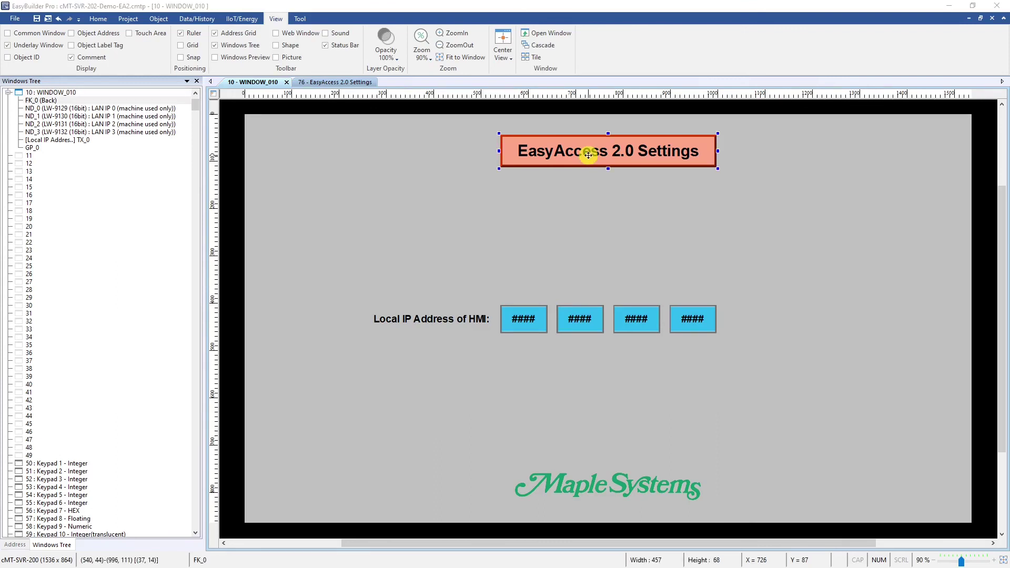
pyautogui.doubleClick(588, 155)
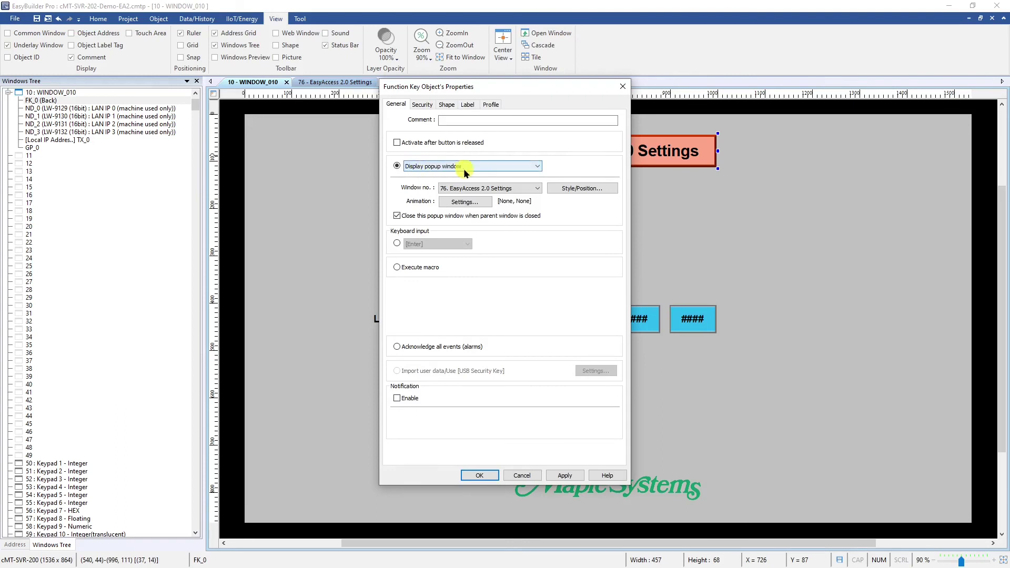
pyautogui.click(515, 190)
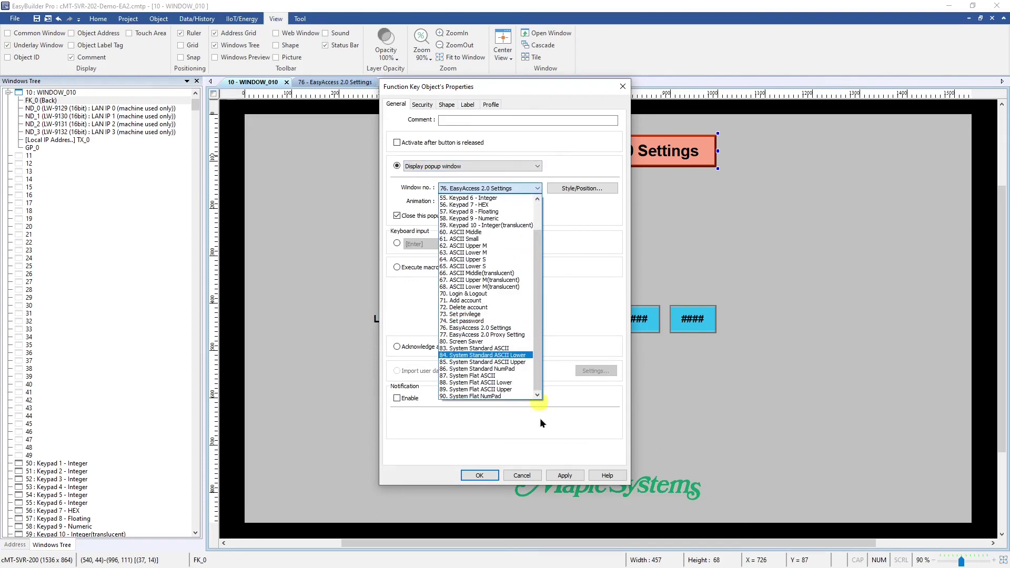
pyautogui.click(395, 298)
pyautogui.click(522, 474)
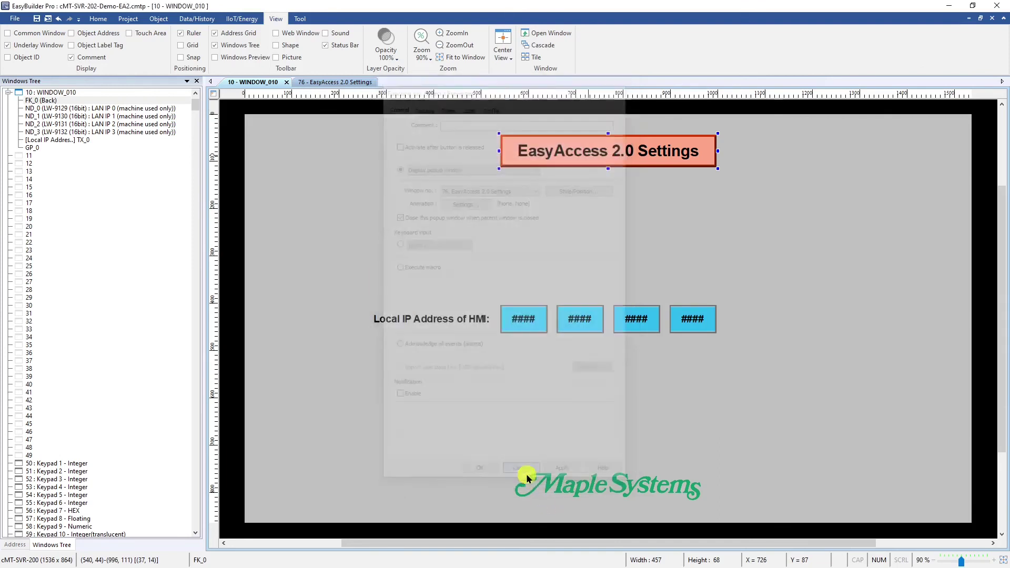
pyautogui.click(311, 81)
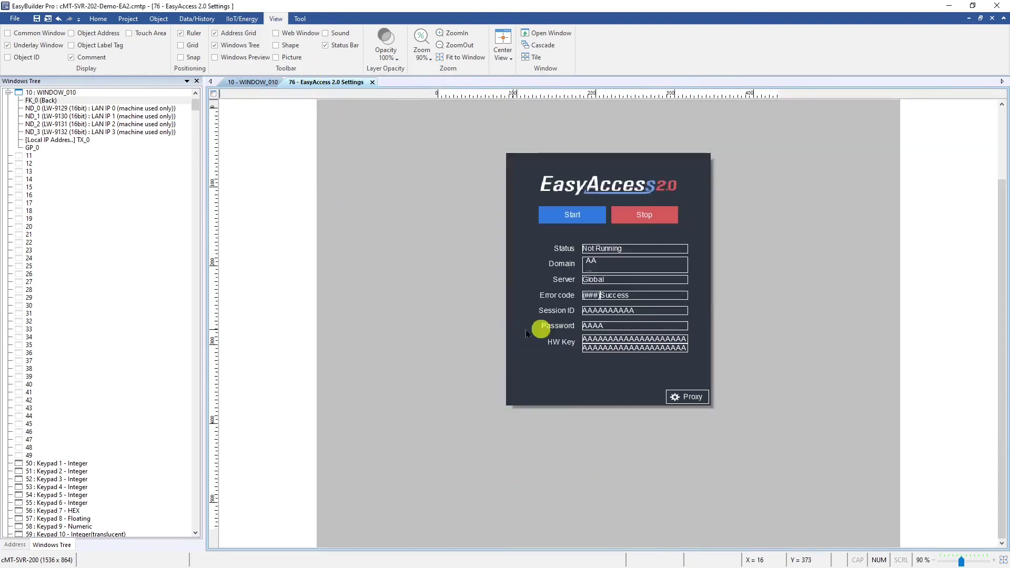